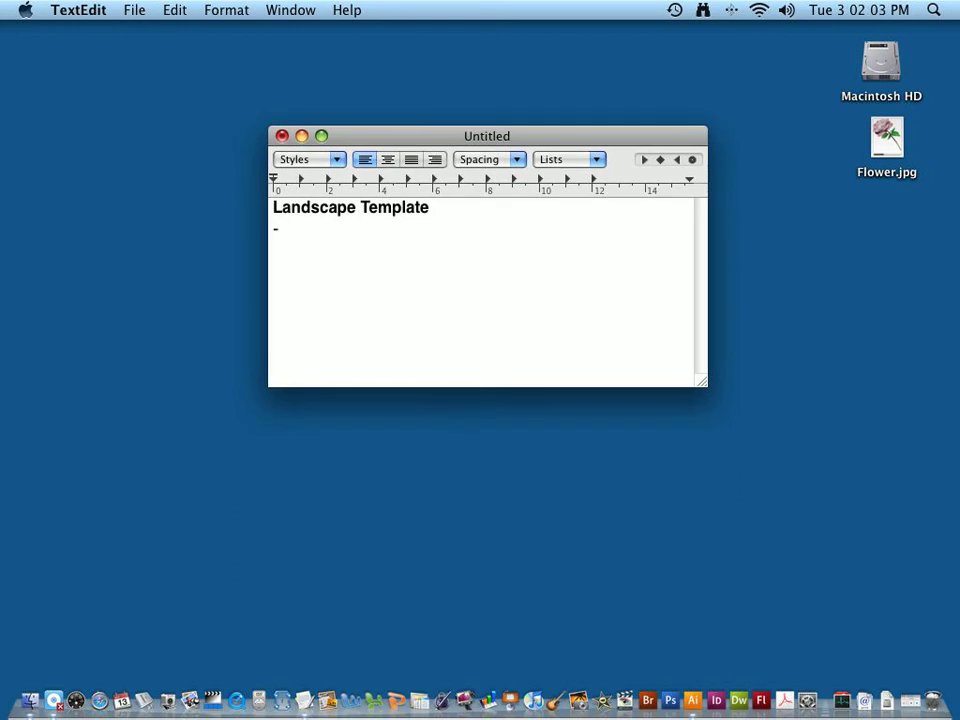
Step: Complete the first note line under the Landscape Template heading with "New document"
type("New document")
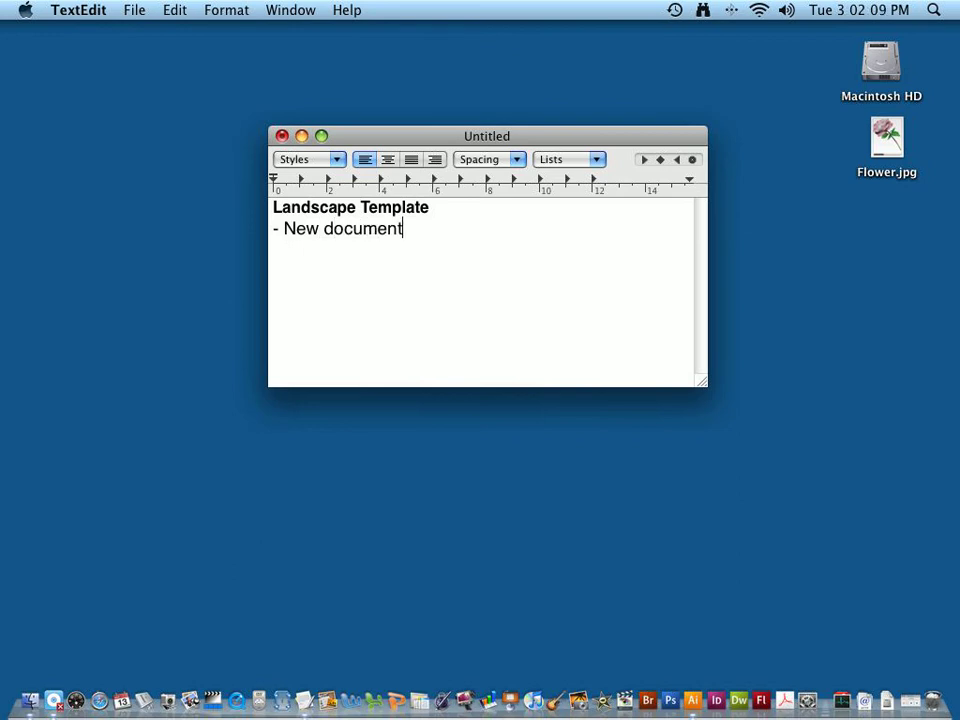
Step: Switch to Illustrator, dismiss the welcome screen and create a Letter-size document named "Landscape Template" with inch units and landscape orientation
key("super+Tab")
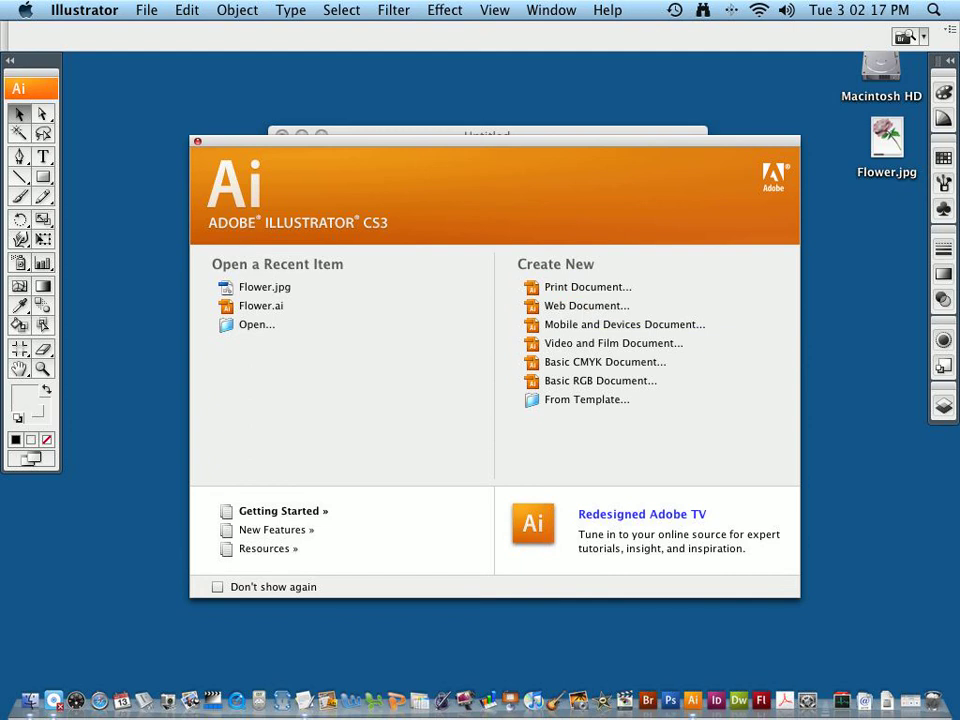
left_click(198, 141)
left_click(147, 10)
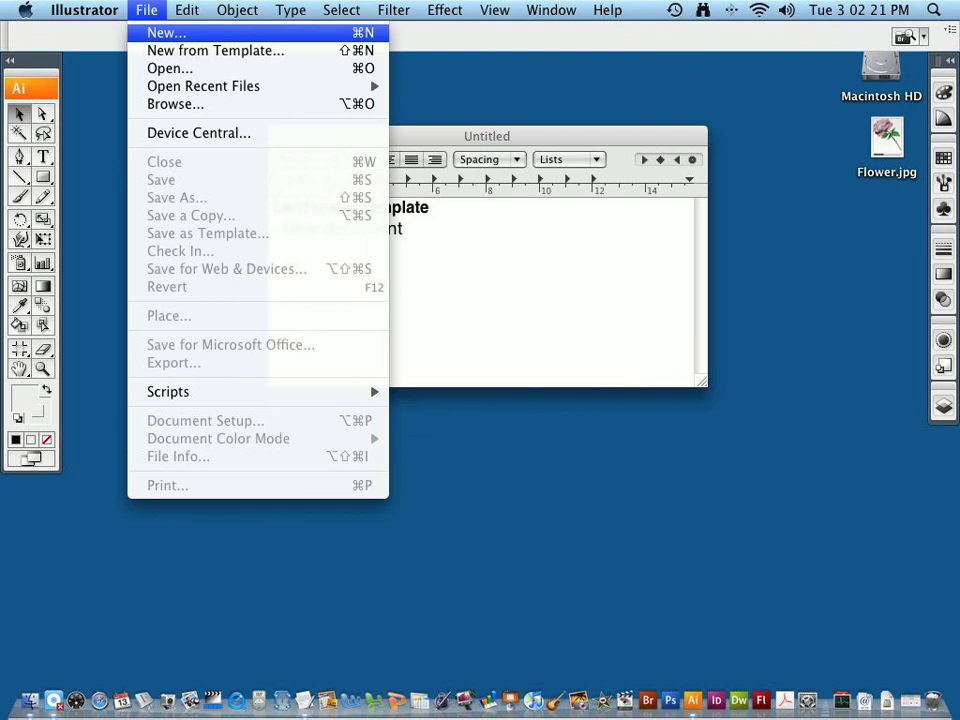
left_click(166, 33)
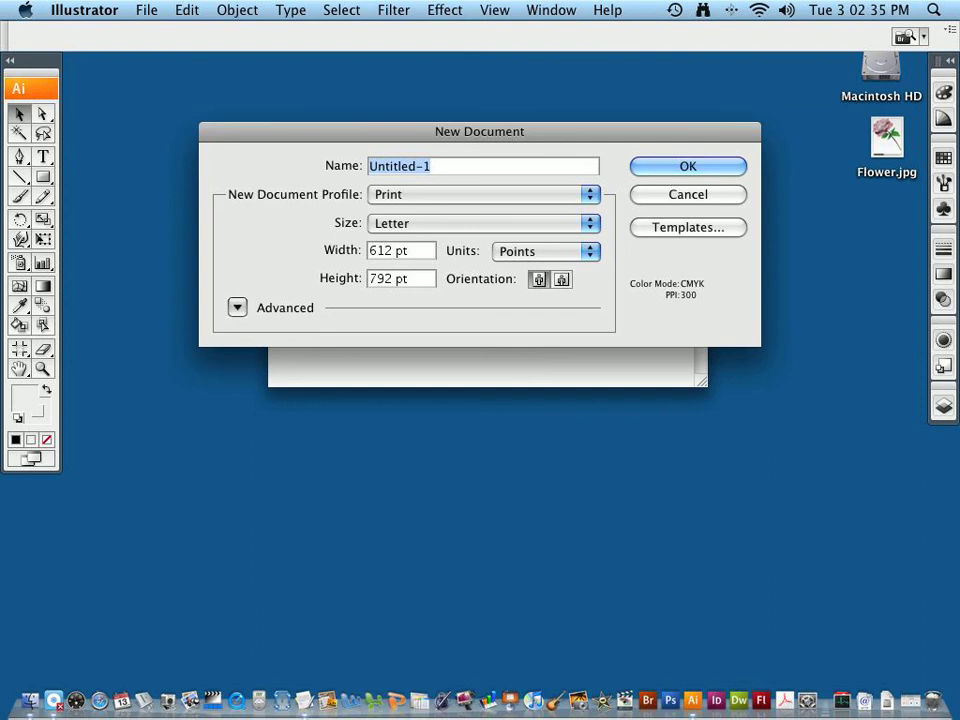
type("Lands")
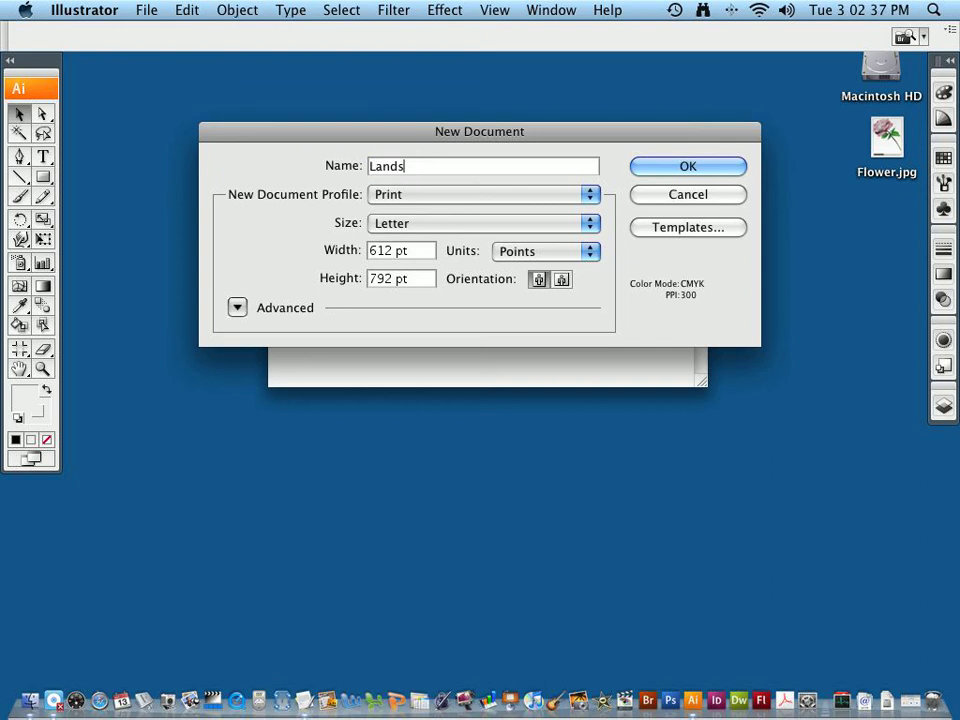
type("cape Template")
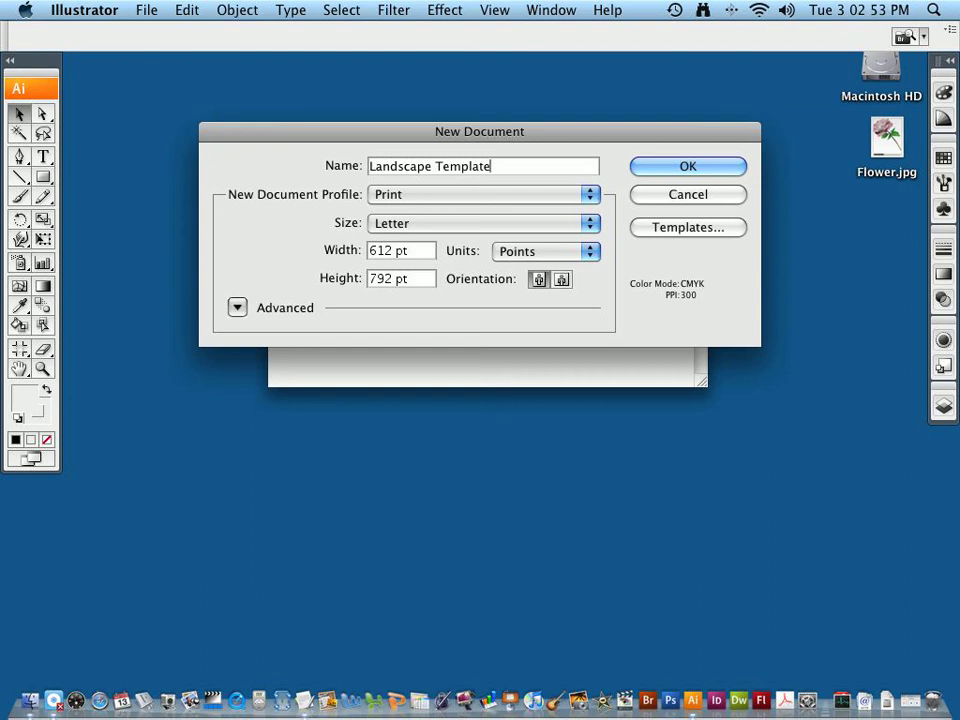
left_click(546, 252)
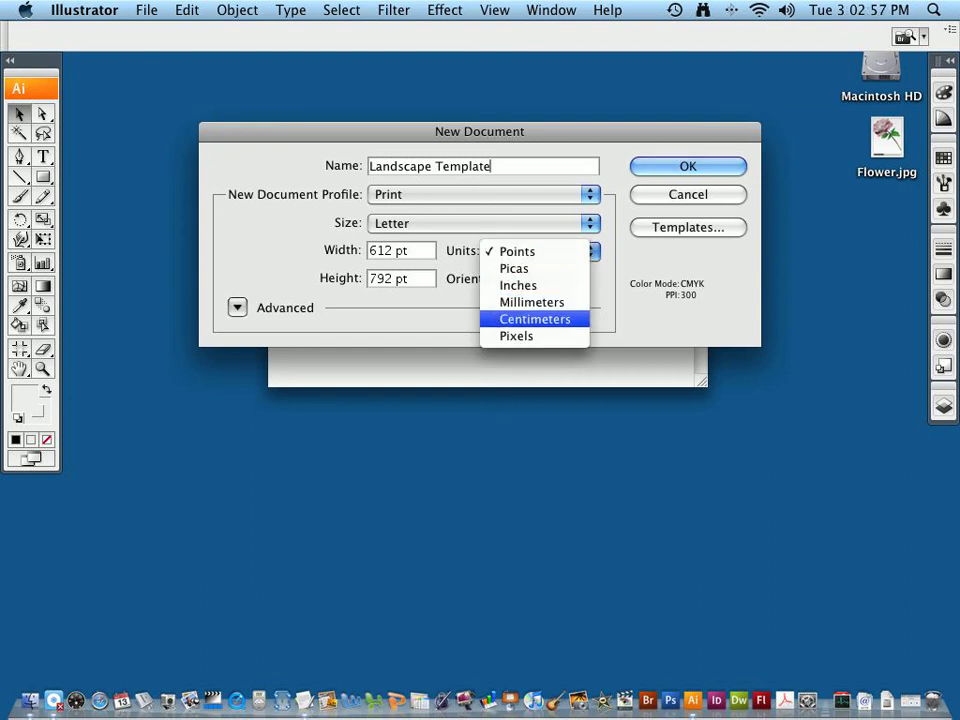
left_click(518, 285)
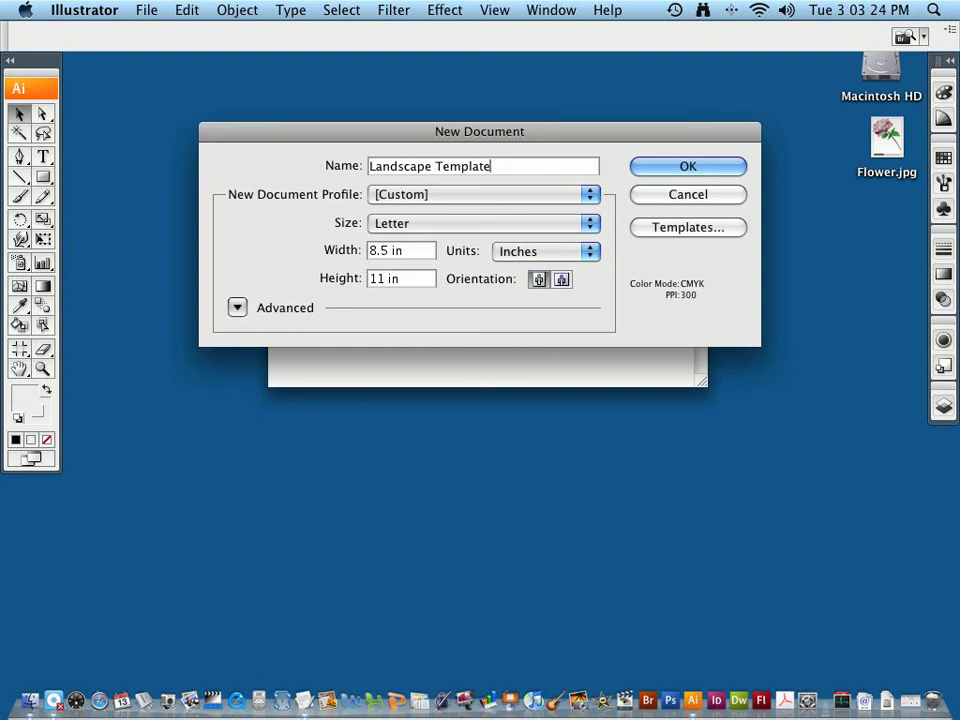
left_click(562, 280)
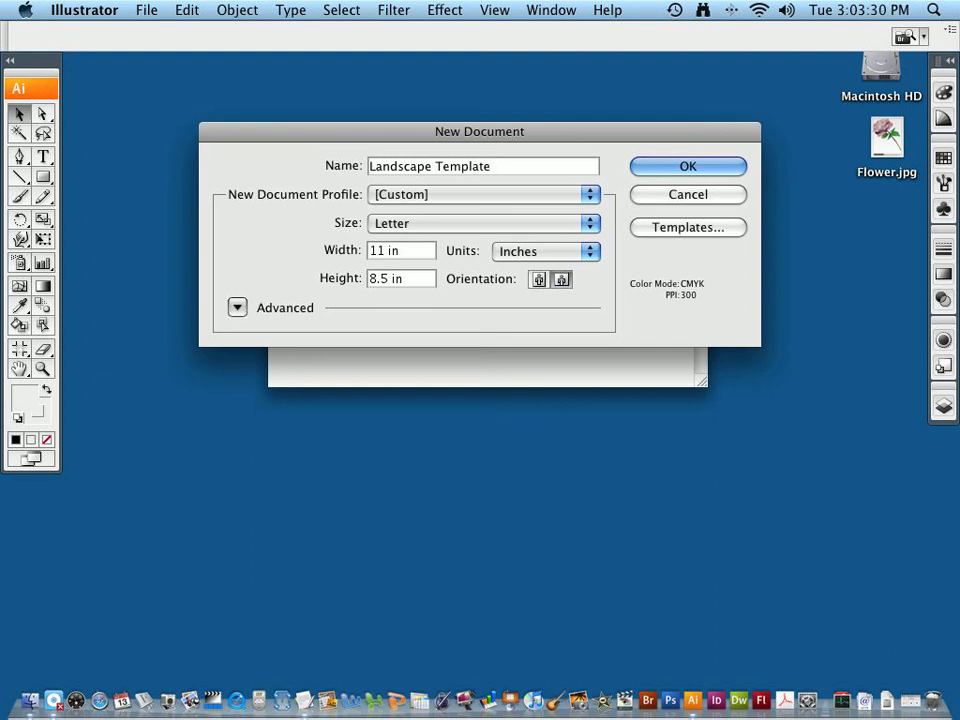
key("Return")
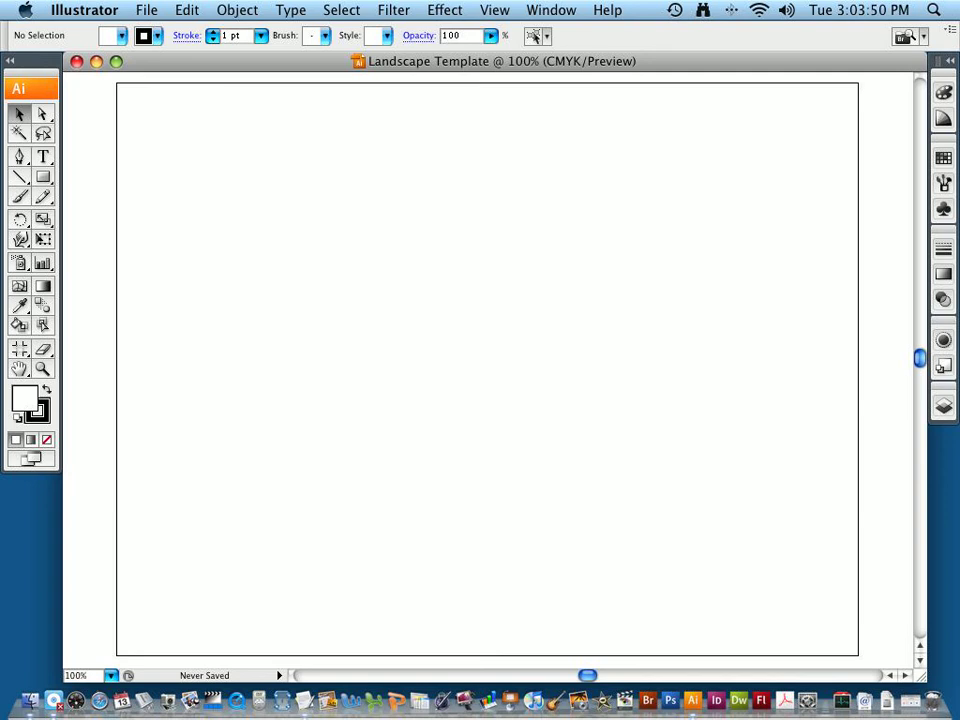
Step: Show the rulers and move their zero point to the artboard's top-left corner
left_click(494, 10)
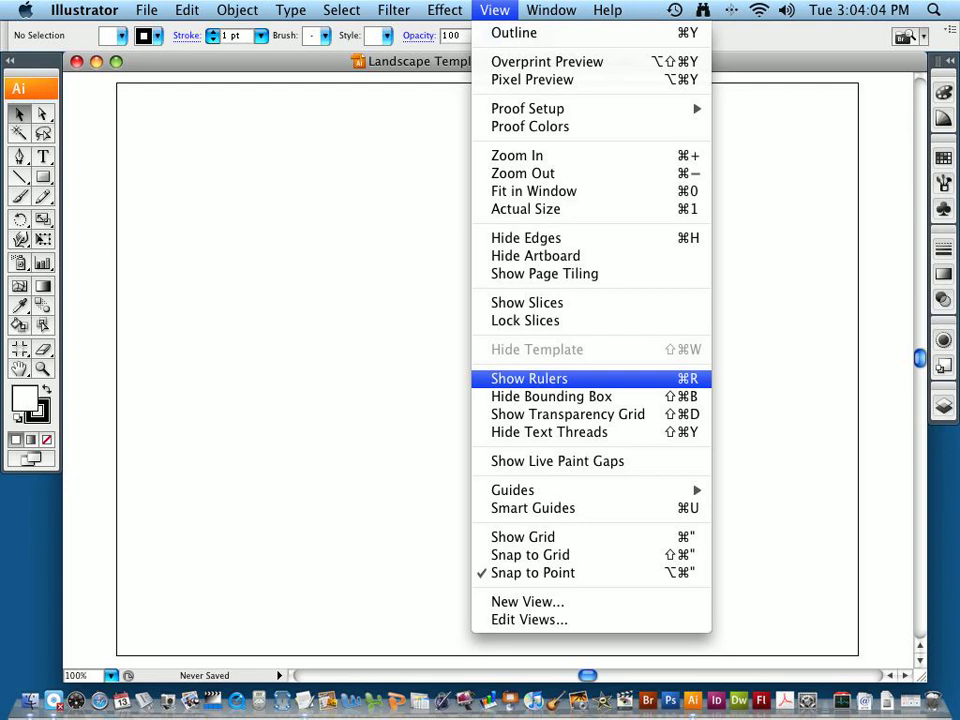
left_click(529, 378)
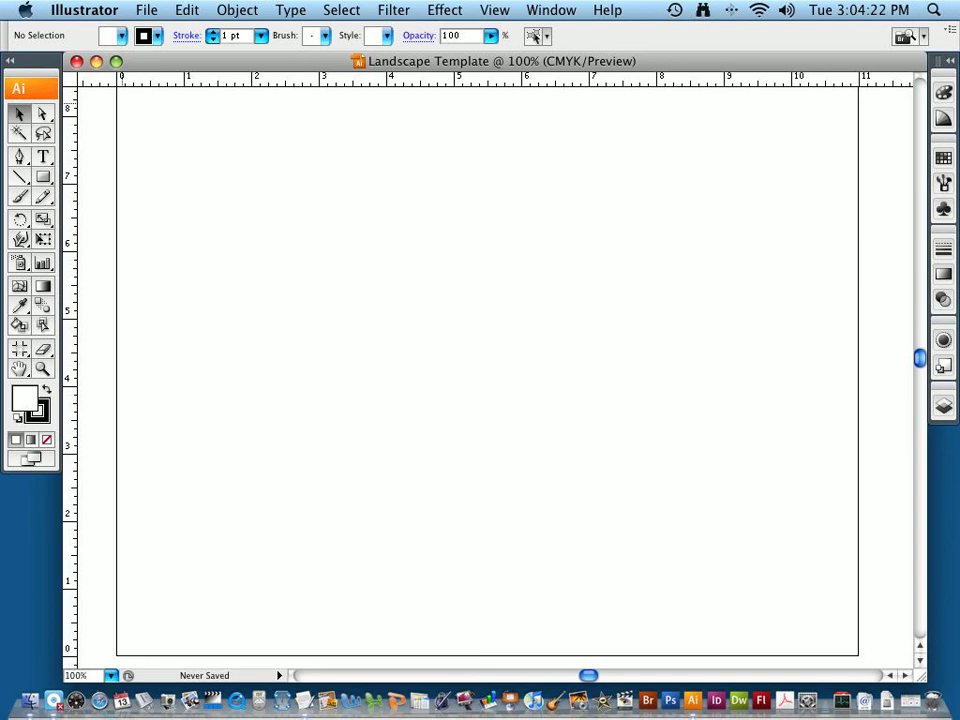
key("super+minus")
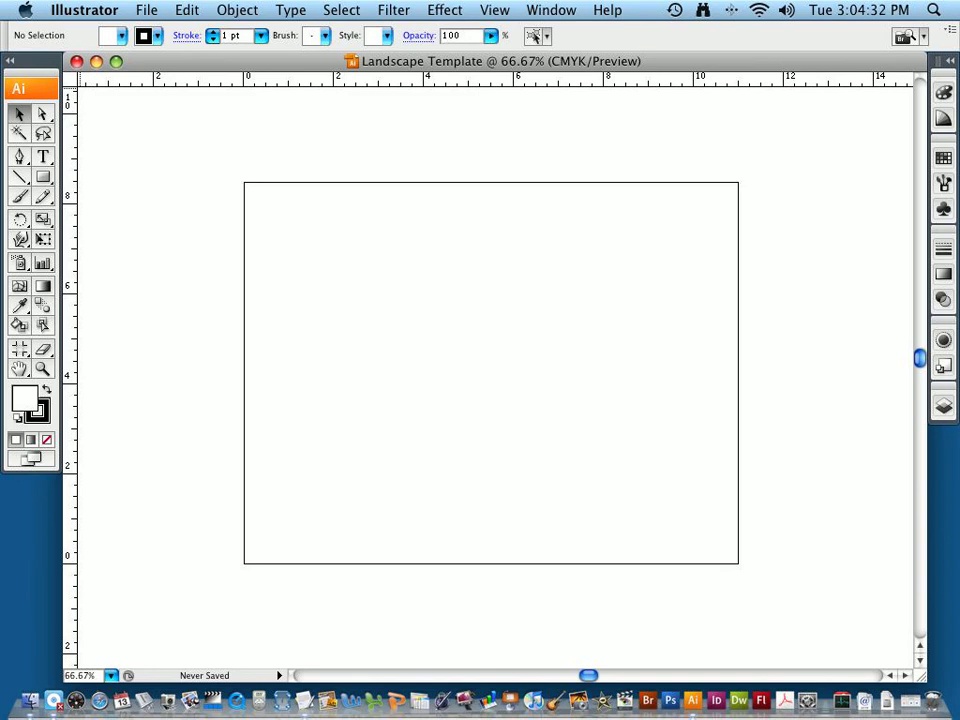
left_click_drag(70, 79, 244, 182)
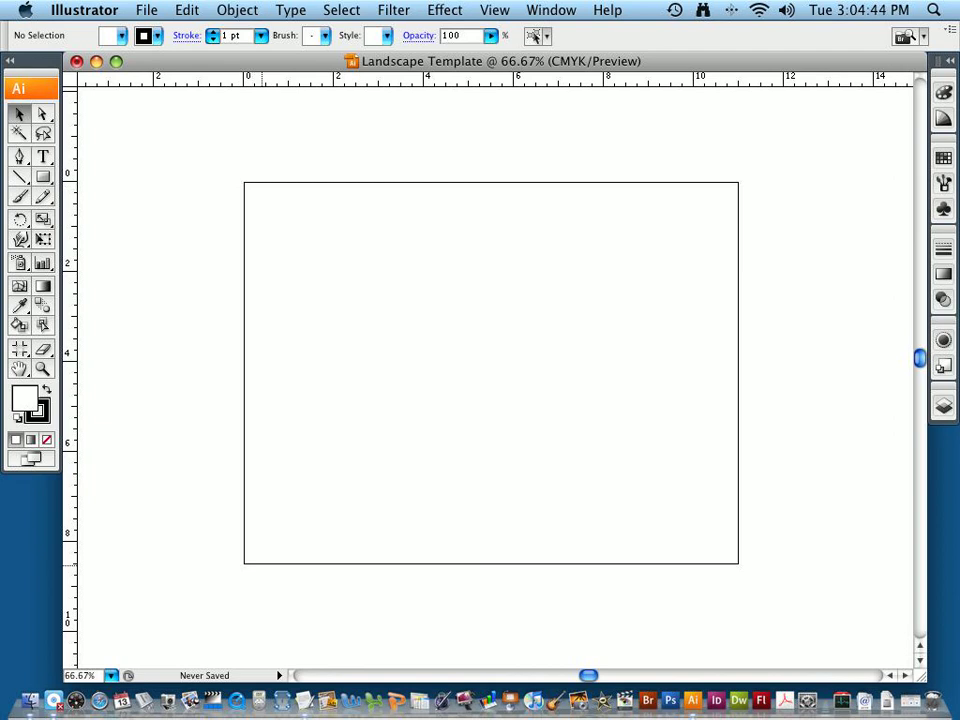
key("super+1")
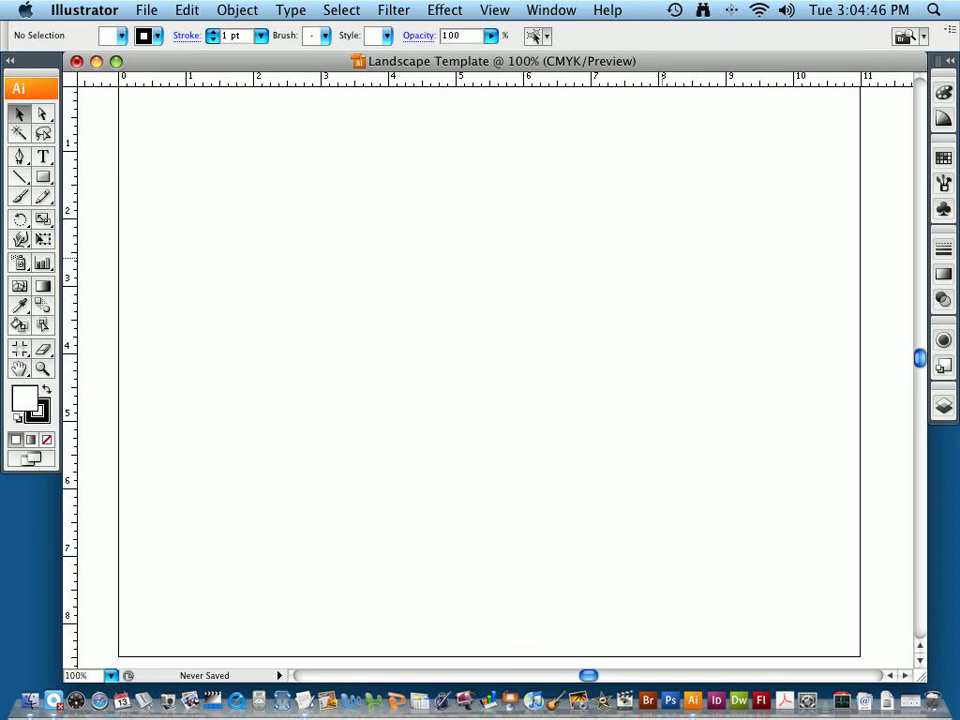
left_click_drag(637, 244, 639, 284)
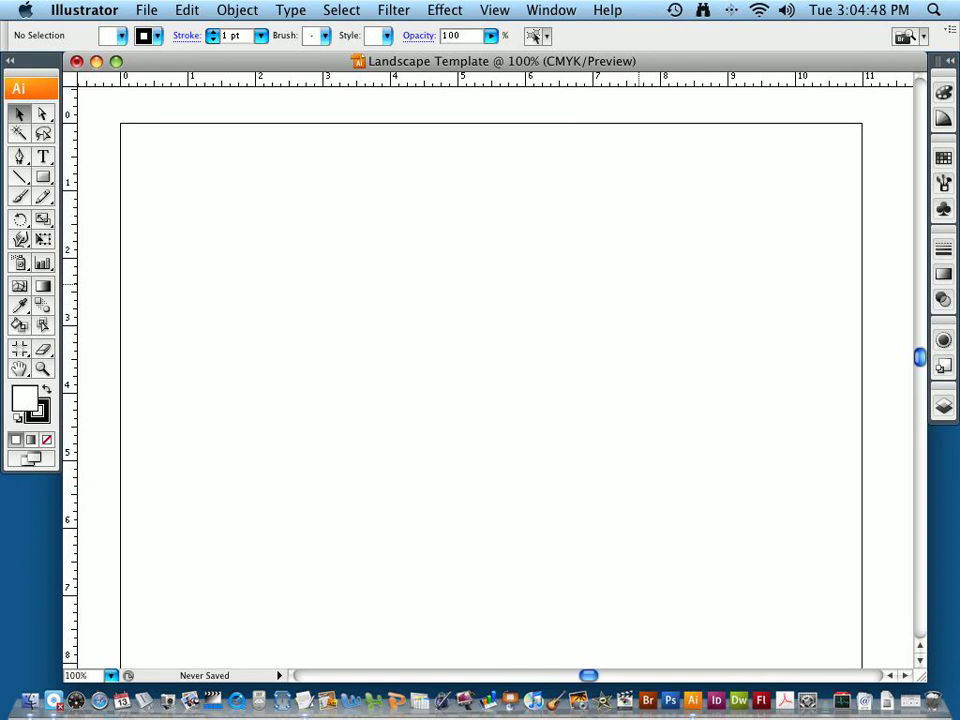
Step: Switch to TextEdit and add the note line "- Landscape, 11inches wide x 8.5inches high" below "New document"
key("super+Tab")
key("super+shift+Tab")
key("super+Tab")
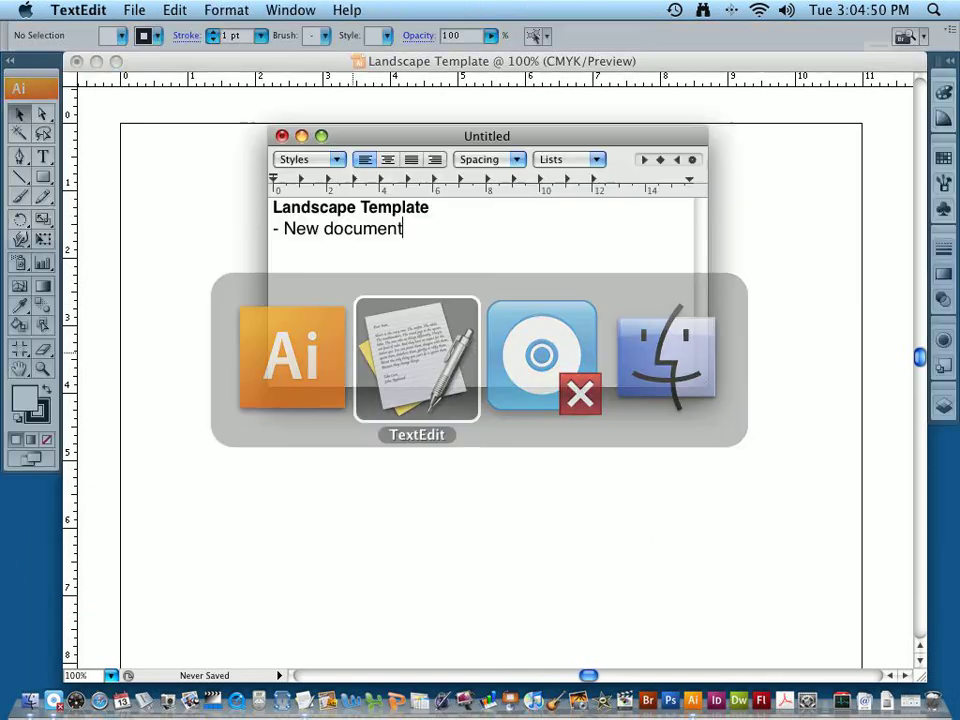
key("Return")
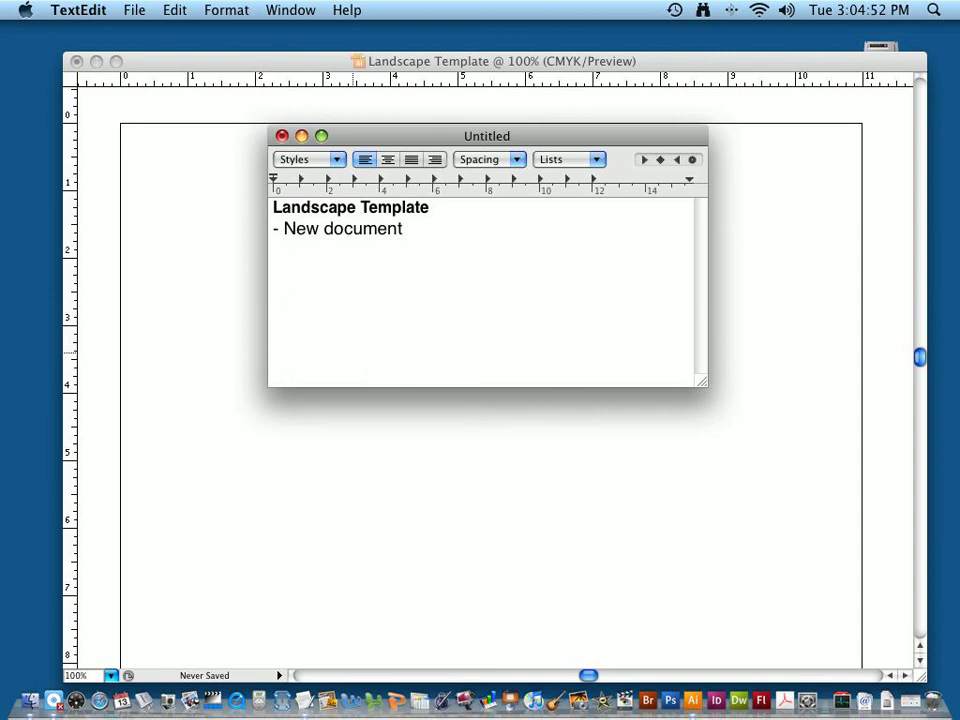
type("-")
type("Landscape")
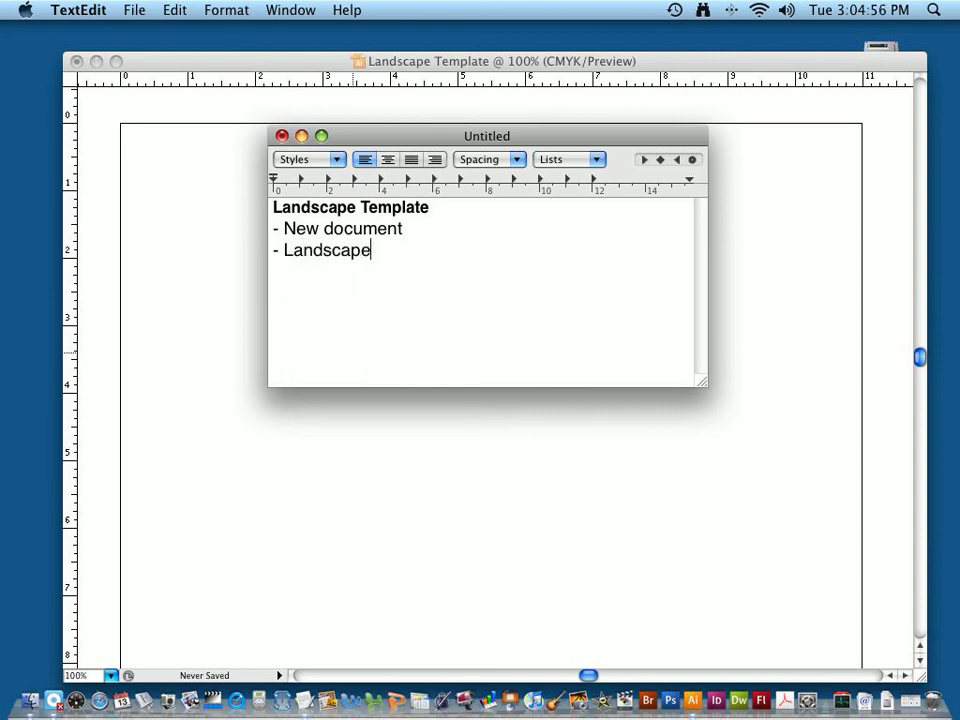
type(", 11inches wi")
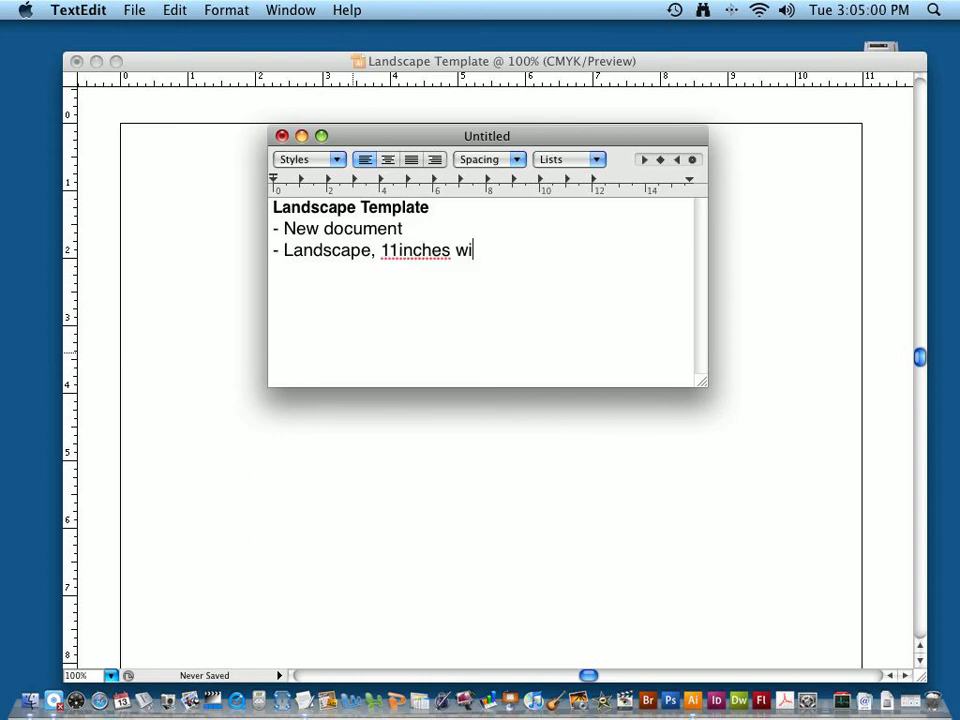
type("de x 8.5inche")
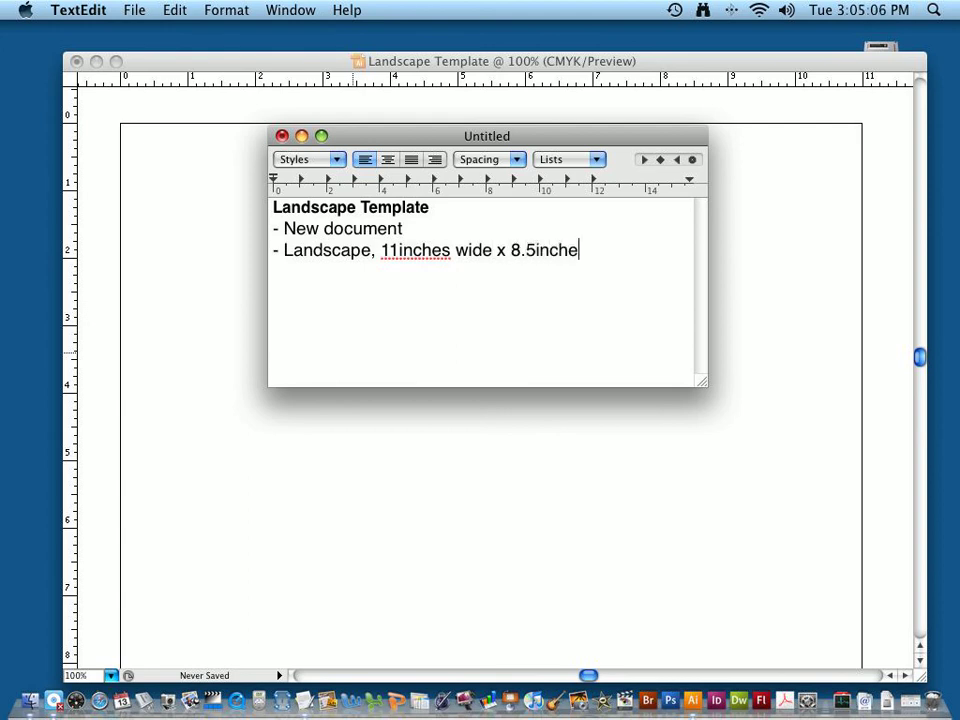
type("s high")
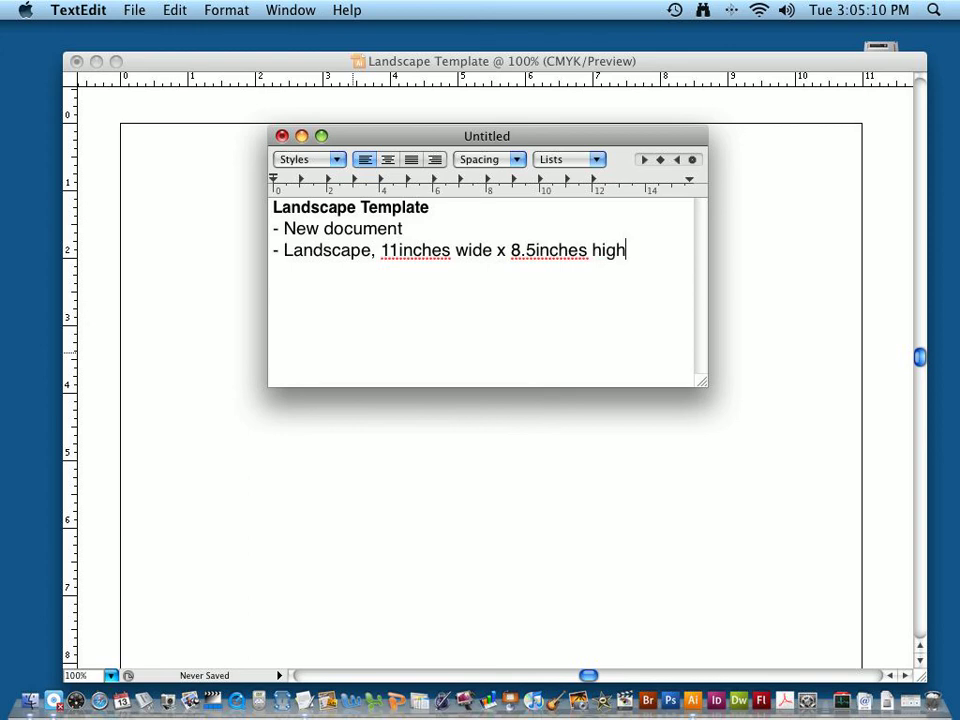
Step: Append ", Units Inches" to the Landscape line and widen the notes window so the line fits in one row
type(", Unites Inch")
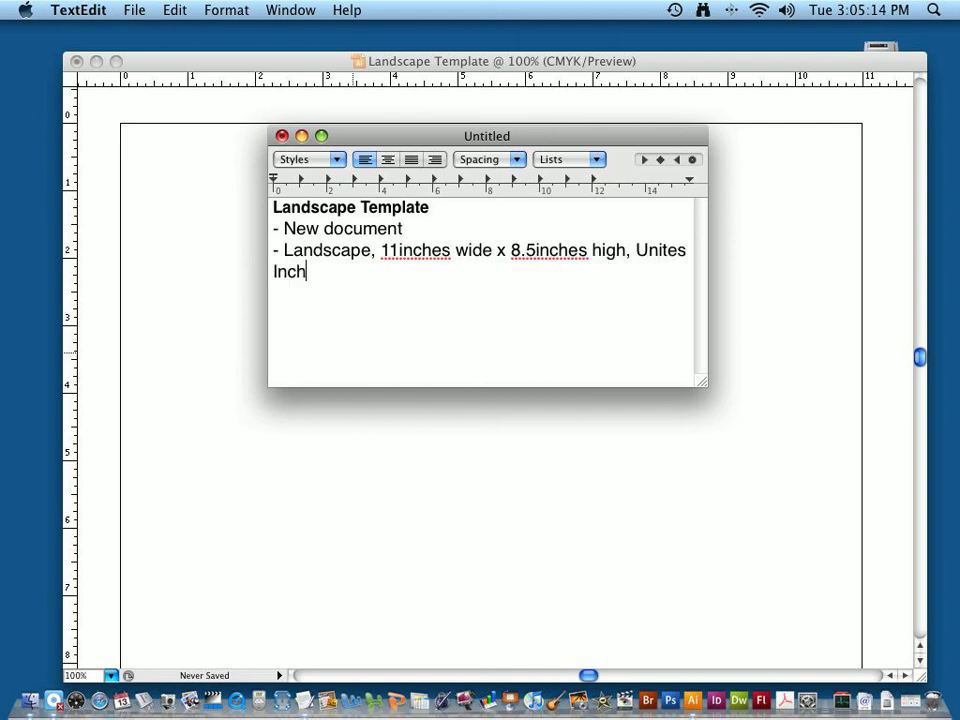
type("es")
left_click(678, 250)
key("BackSpace")
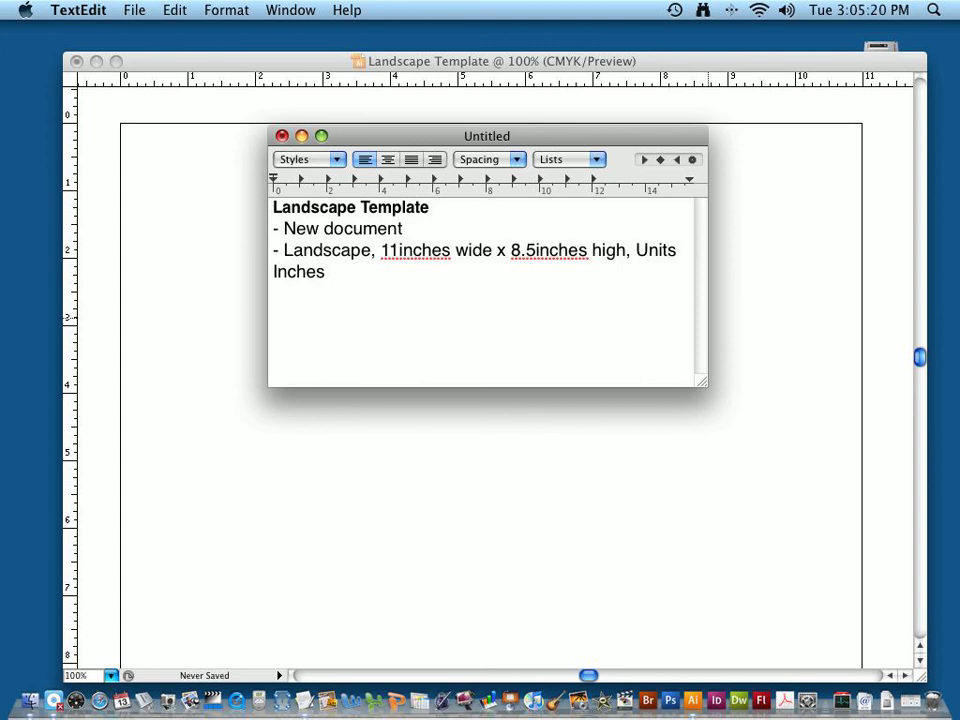
left_click(326, 272)
left_click_drag(702, 382, 798, 384)
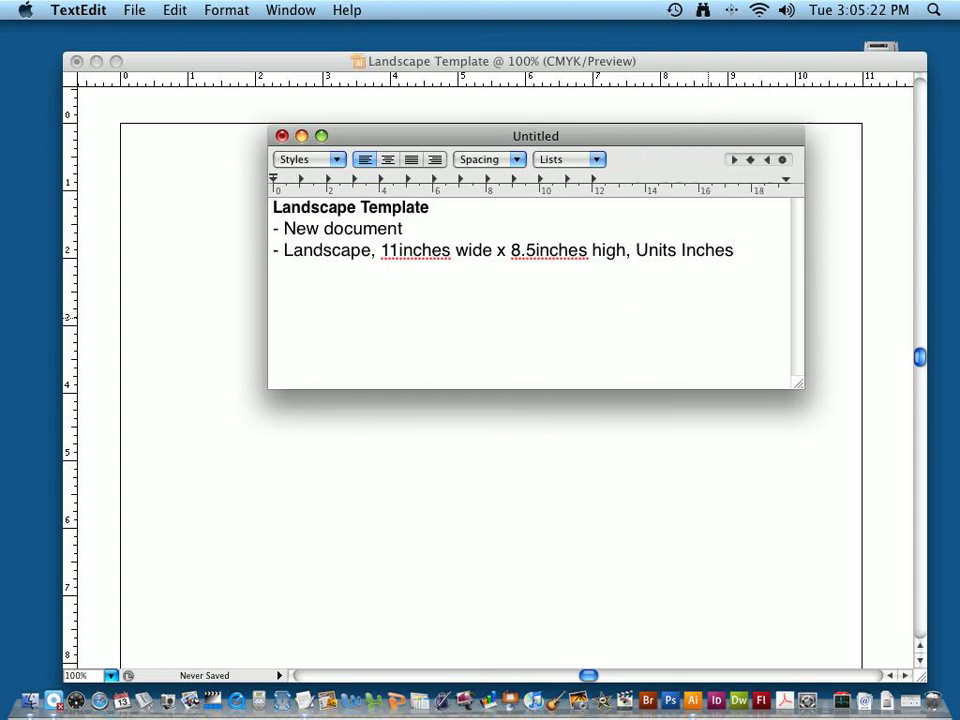
Step: Add two more note lines: "- Turn on rulers View/Show Rulers" and "- Guidelines"
key("Return")
type("- Turn on rul")
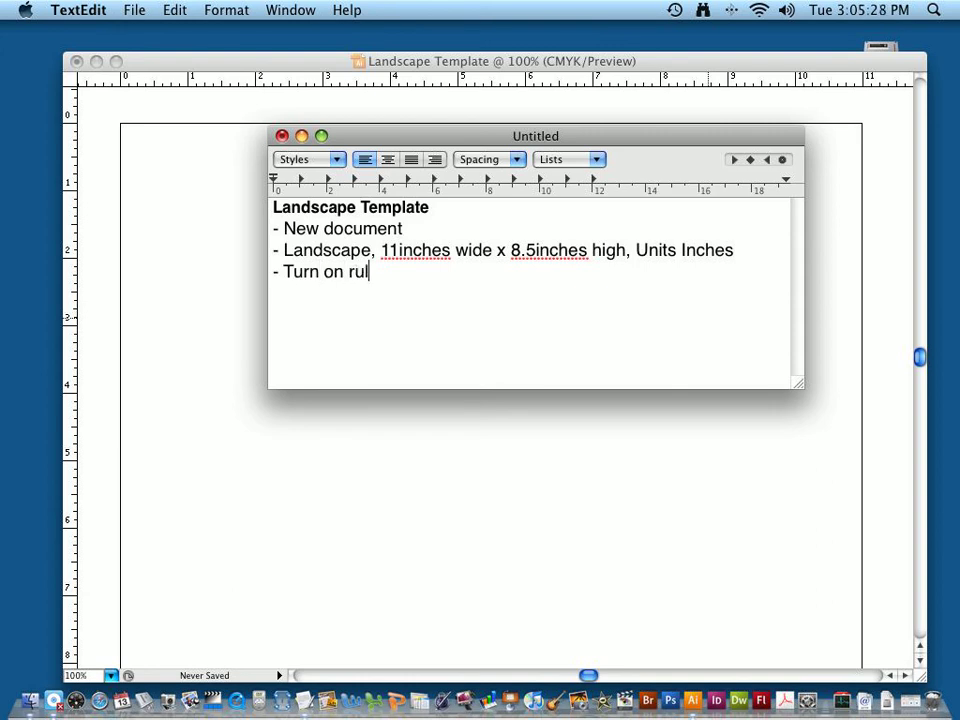
type("ers ")
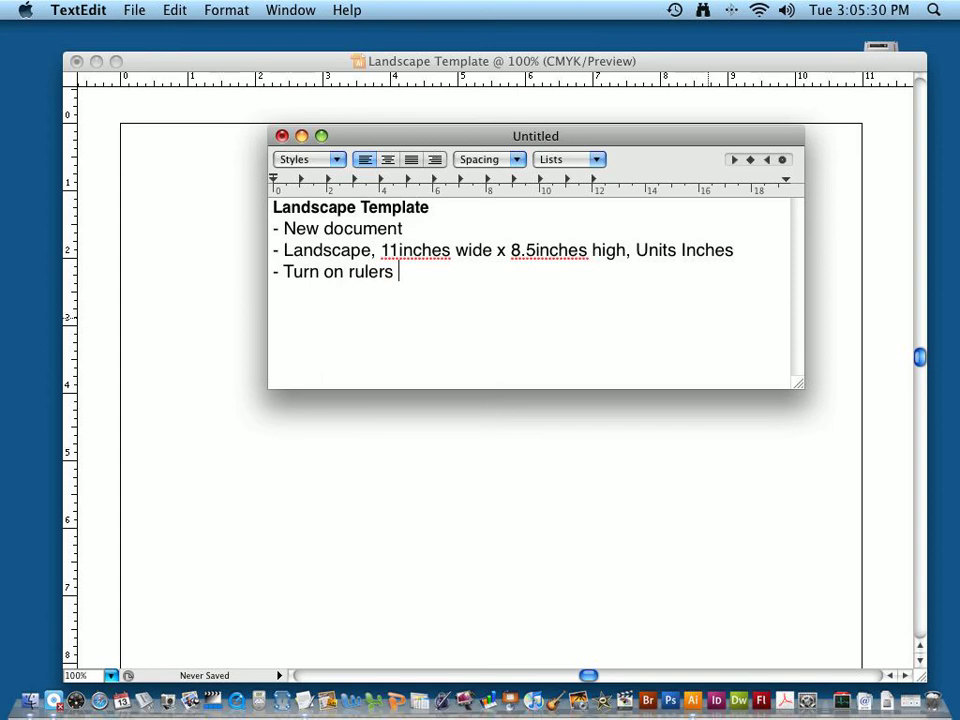
type("View")
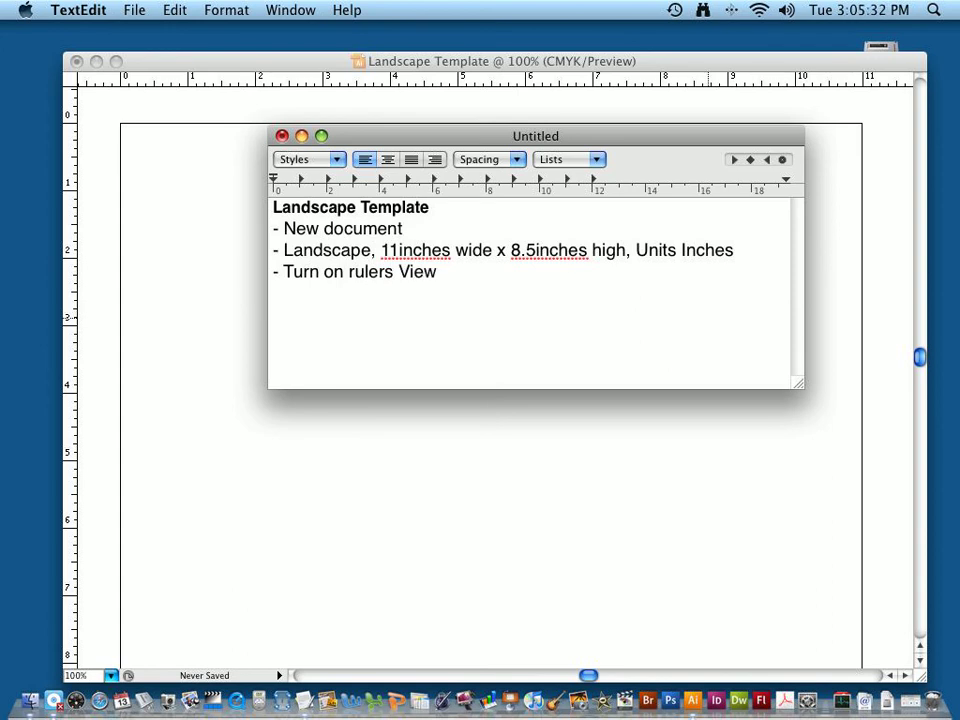
type("/Show Rulers")
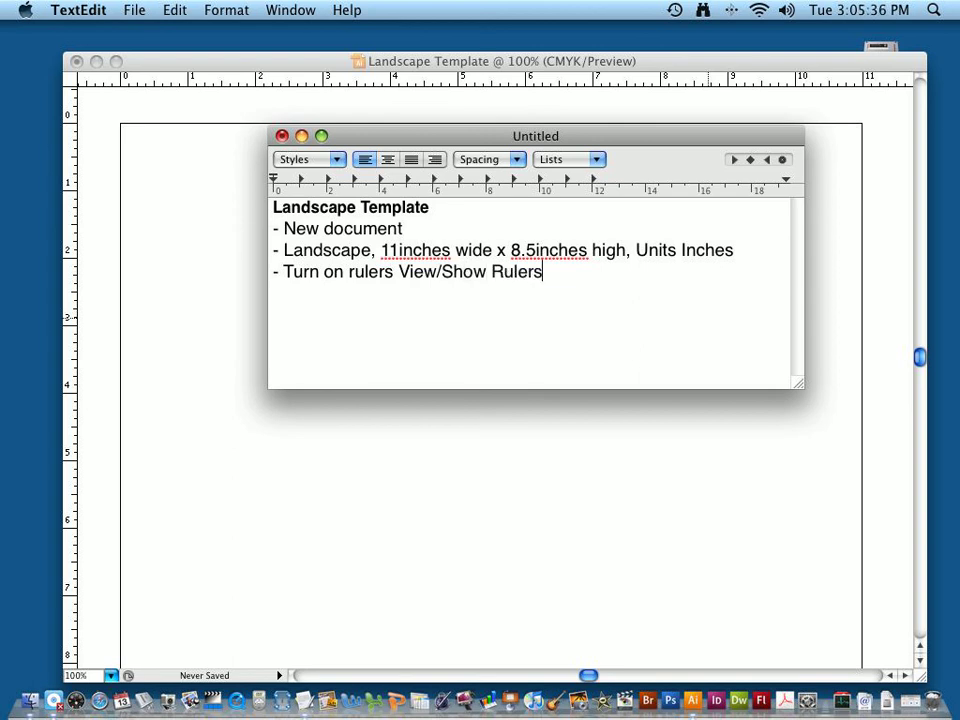
key("Return")
type("- Guidelines")
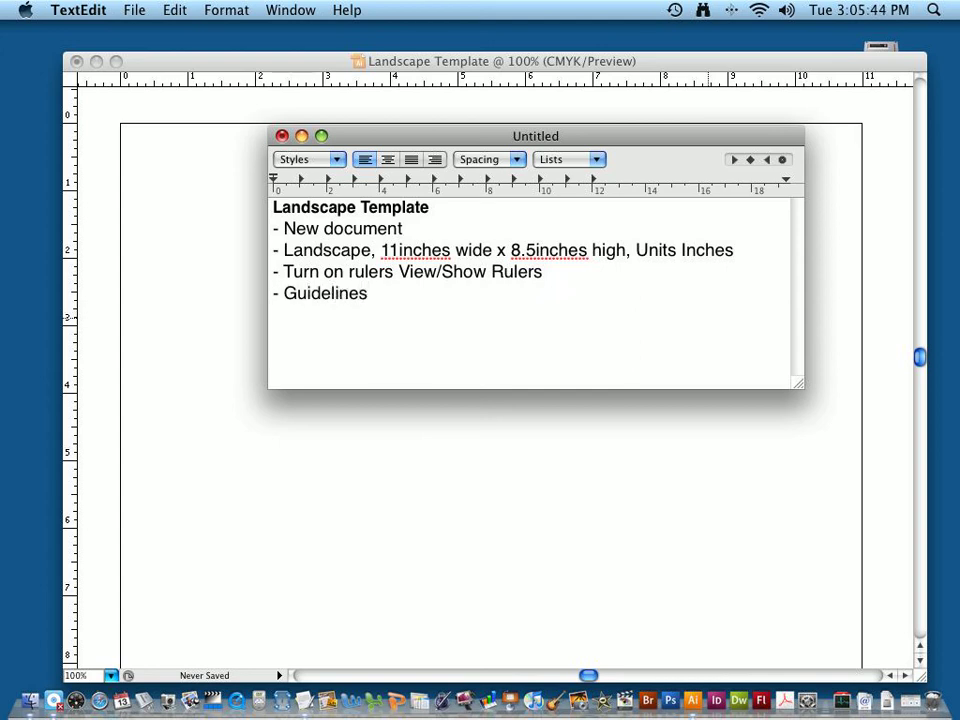
Step: Switch to Illustrator and place a horizontal guide 1 inch below the artboard's top edge
key("super+Tab")
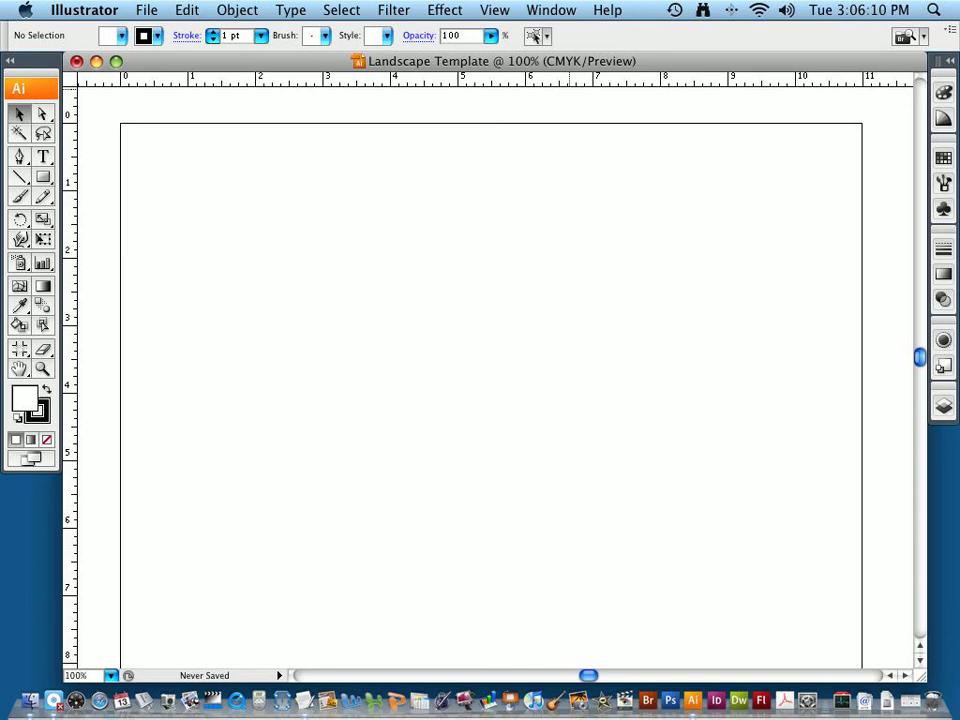
left_click_drag(570, 80, 427, 190)
scroll(427, 196, "left", 4)
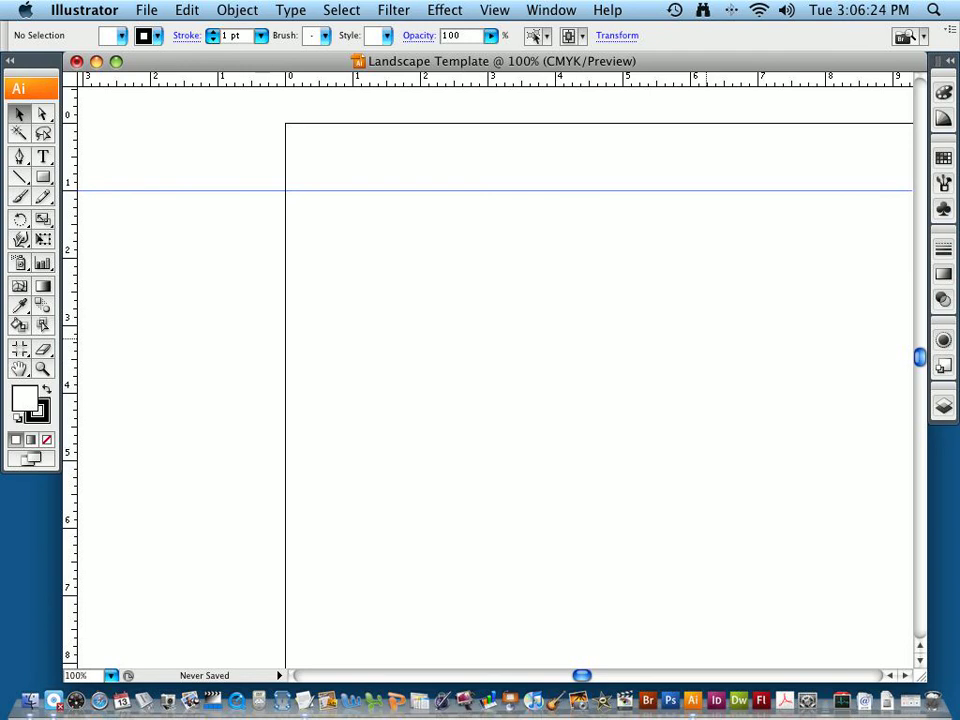
scroll(490, 400, "right", 5)
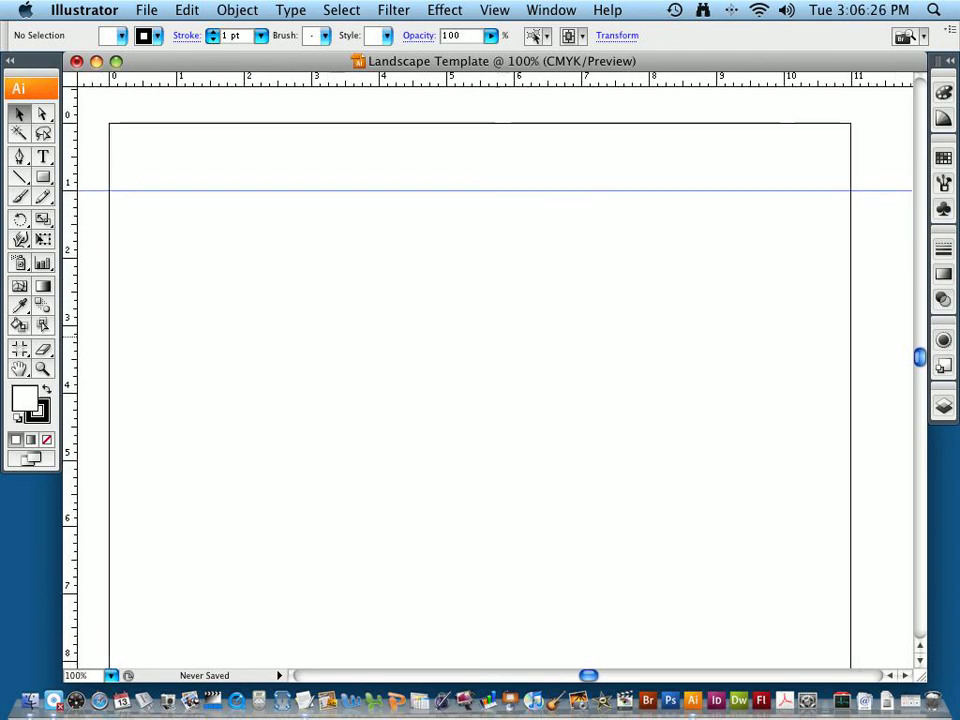
scroll(490, 400, "down", 1)
Step: Switch to TextEdit and append ", 1 inch from top, 0.5inch from each side" to the Guidelines note
key("super+Tab")
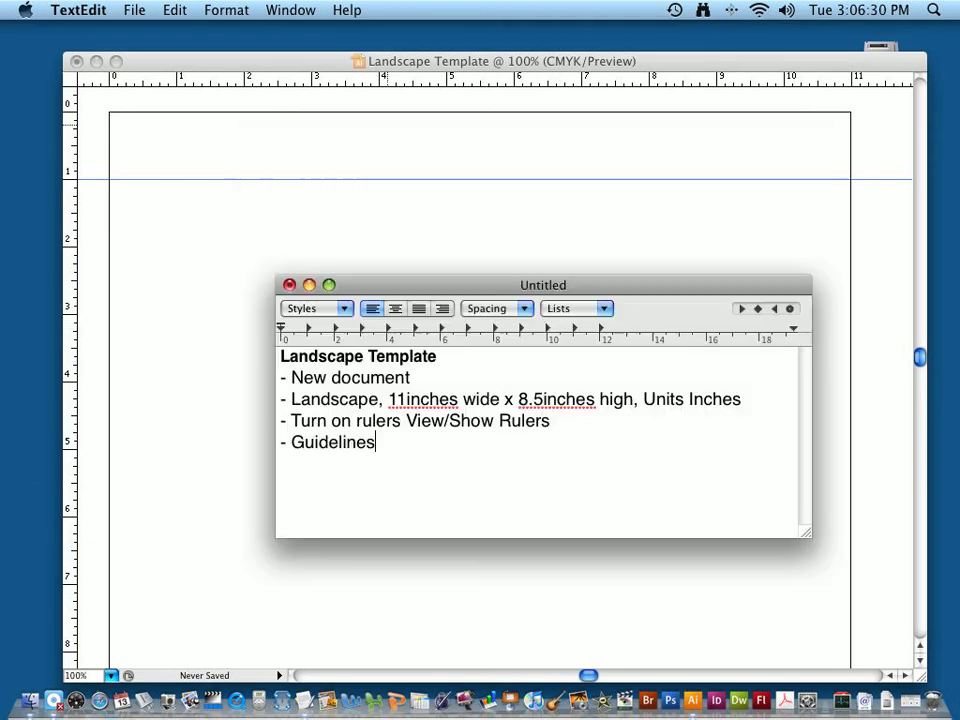
type(", ")
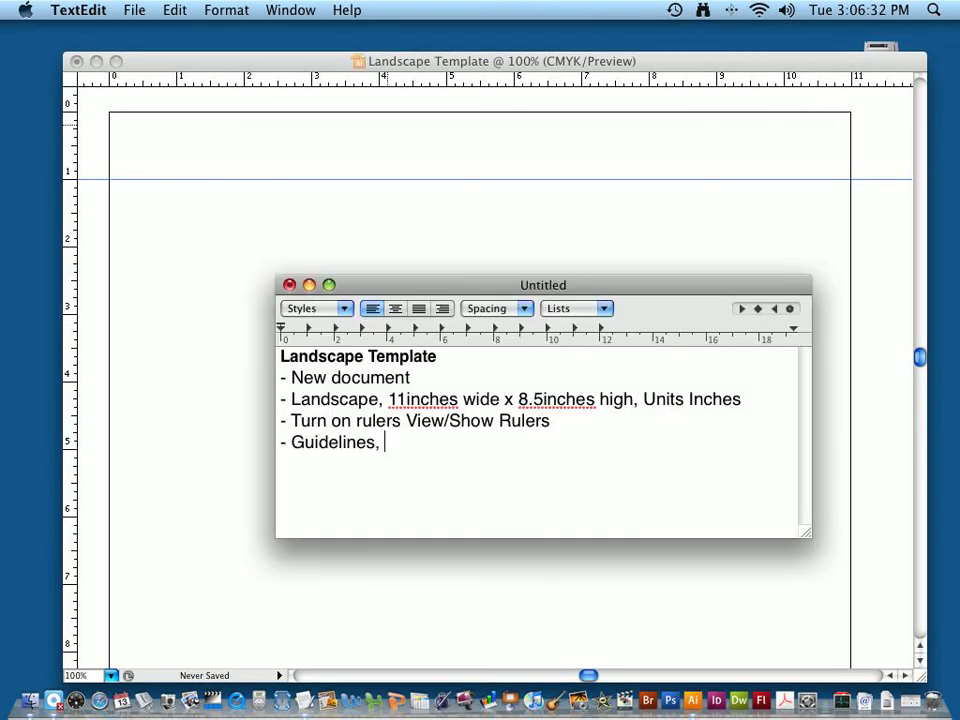
type("1 inch from ")
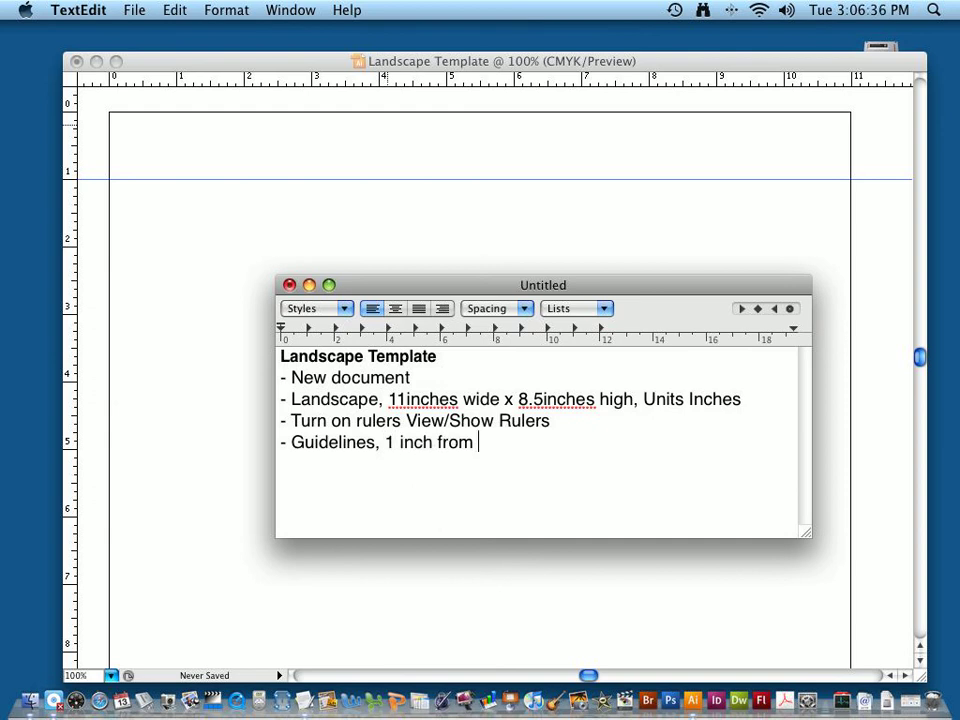
type("top, 0.5")
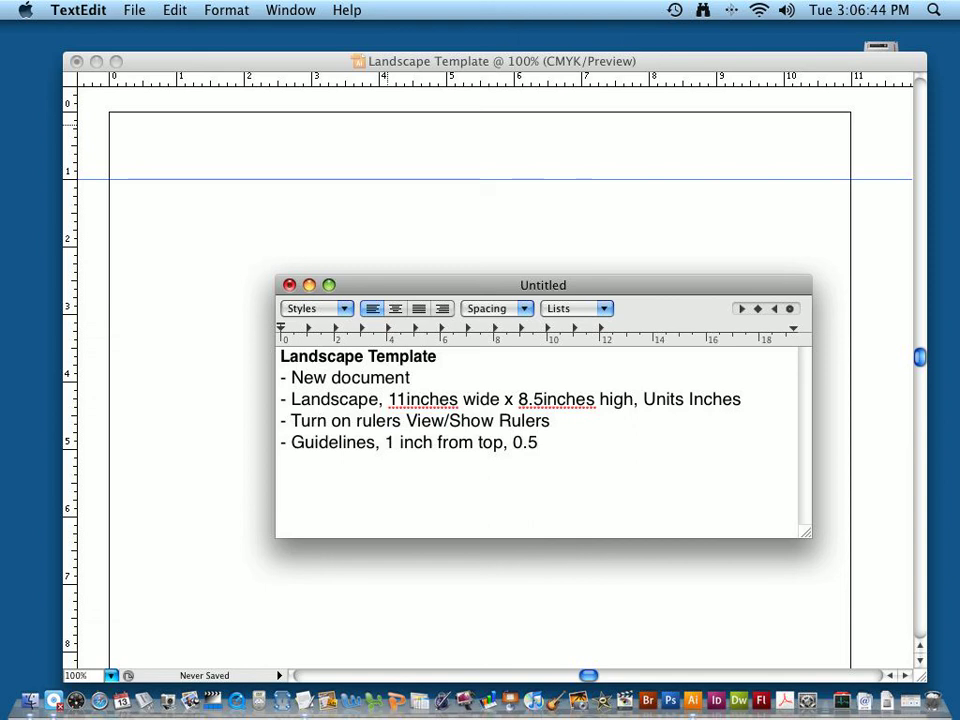
type(" from each side")
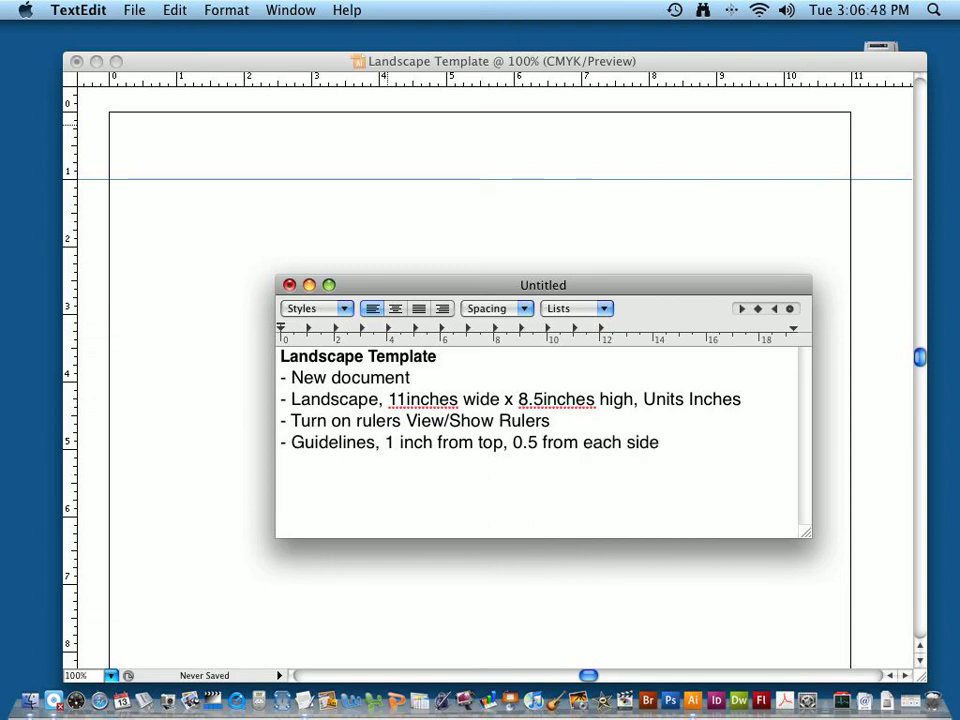
left_click(538, 442)
type("inch")
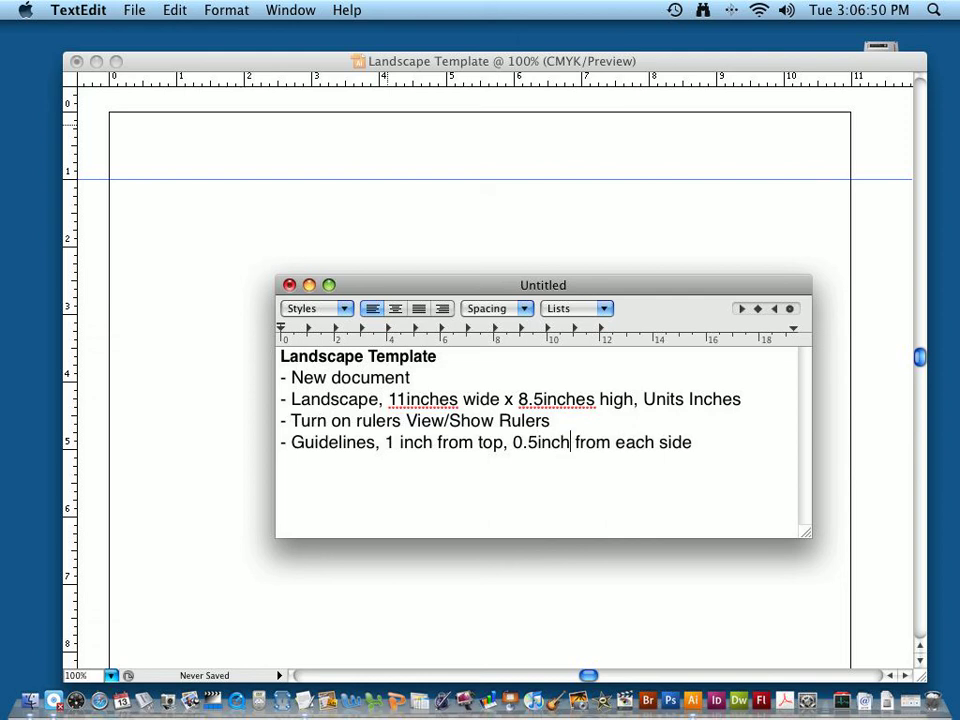
Step: Switch to Illustrator and place two vertical guides, each 0.5 inch inside the artboard's left and right edges
key("super+Tab")
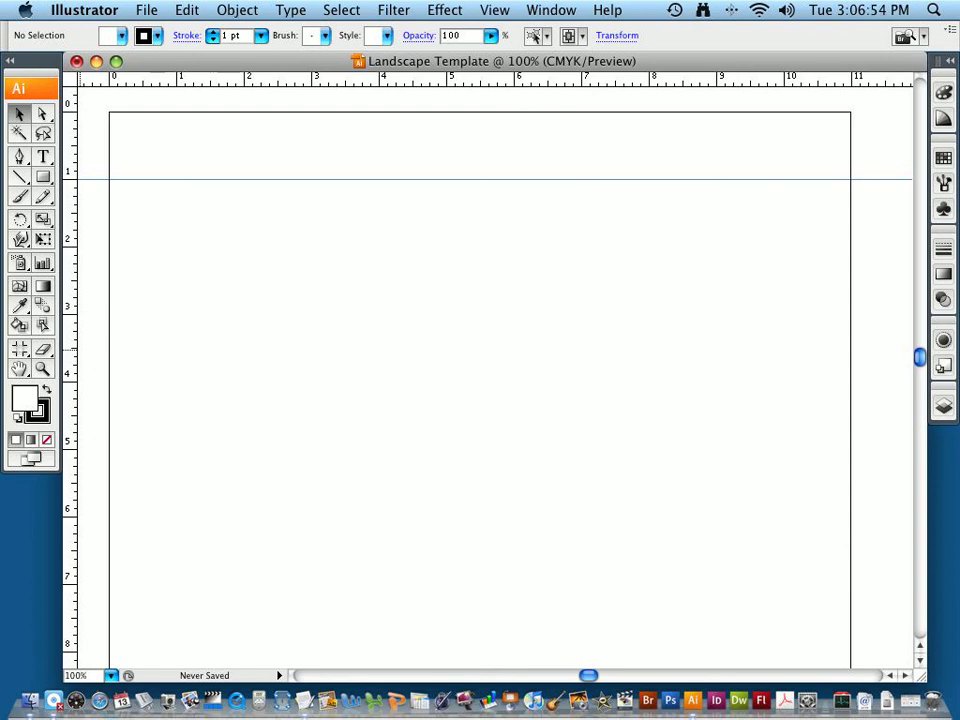
left_click_drag(70, 330, 143, 176)
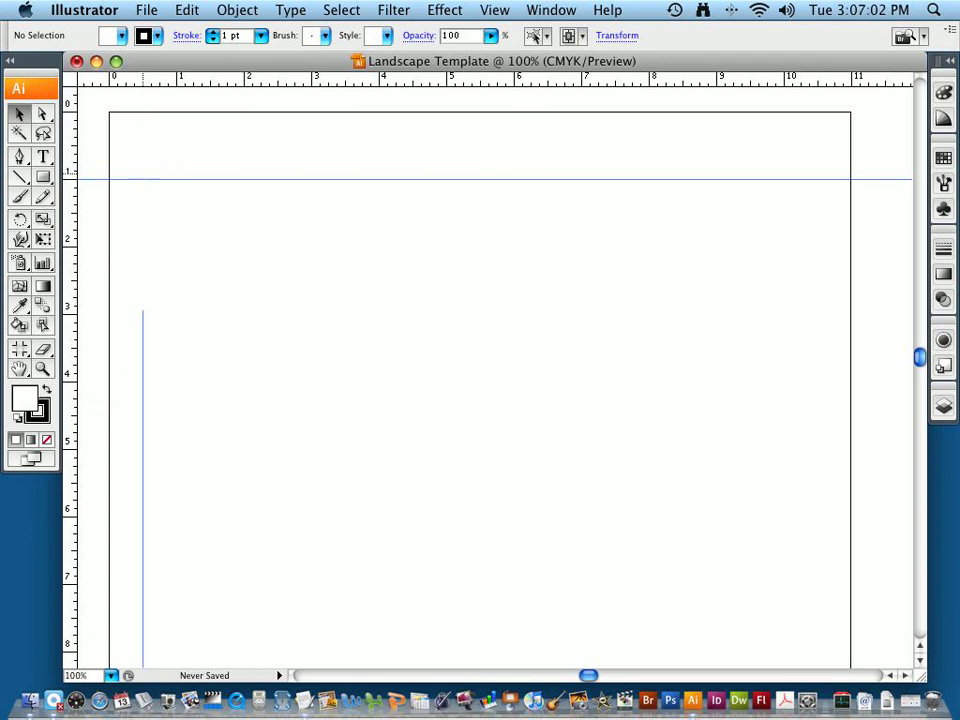
left_click_drag(70, 300, 818, 300)
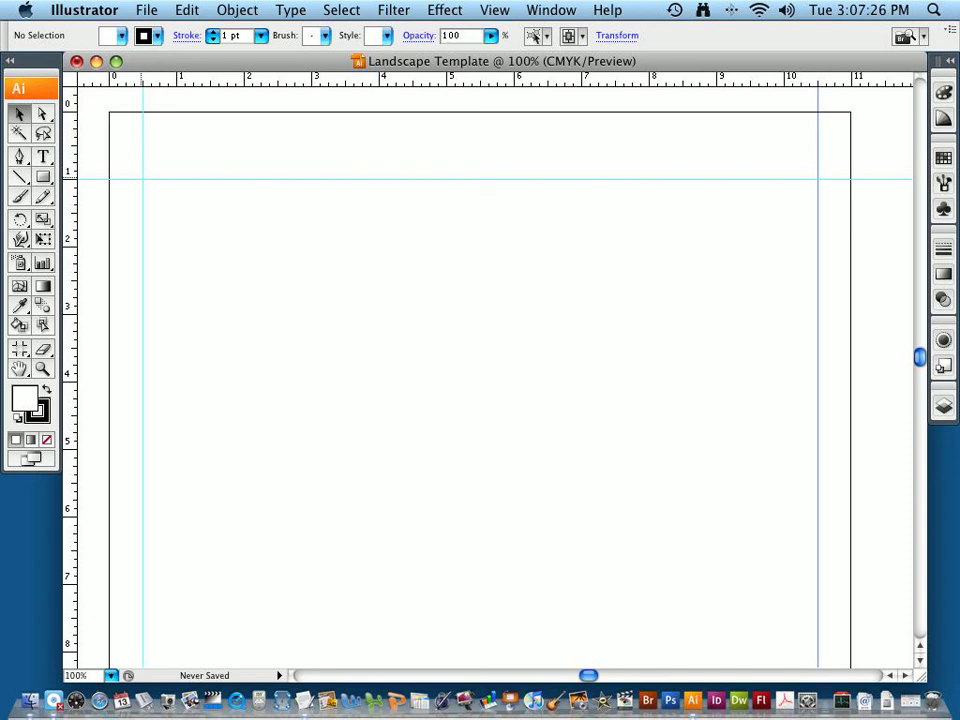
Step: Switch to TextEdit and add the note line "- Line - Rule" below the Guidelines note
key("super+Tab")
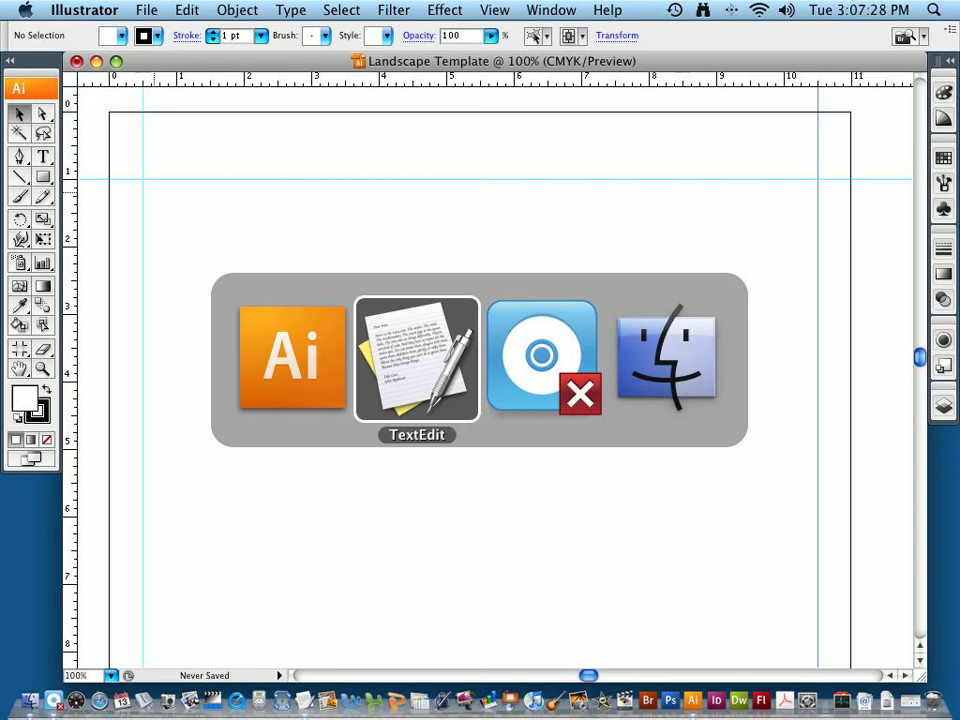
key("super+shift+Tab")
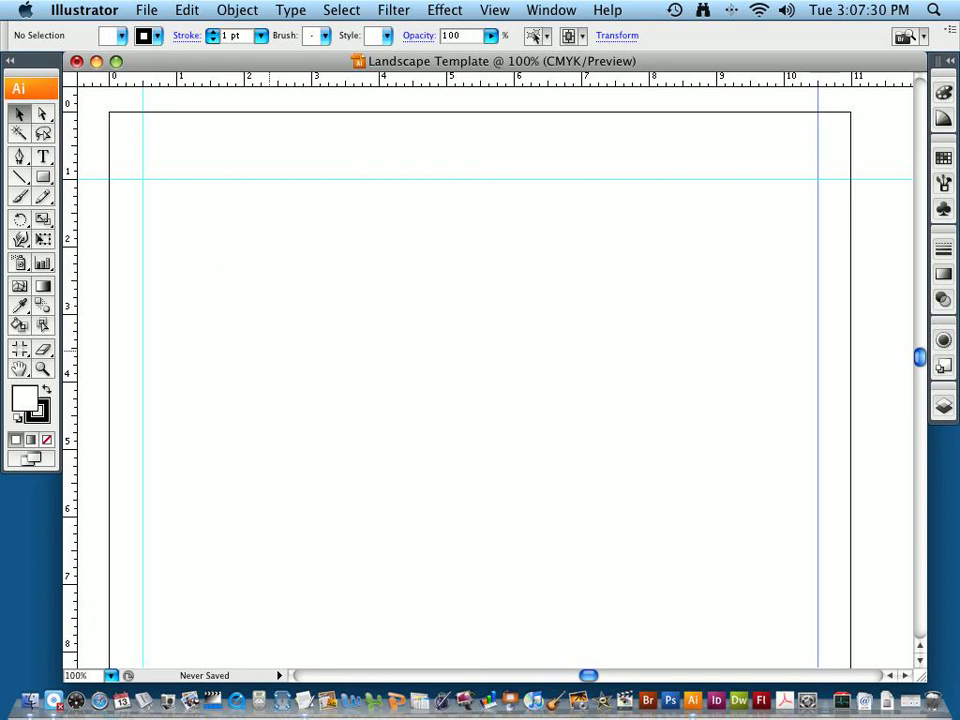
key("super+Tab")
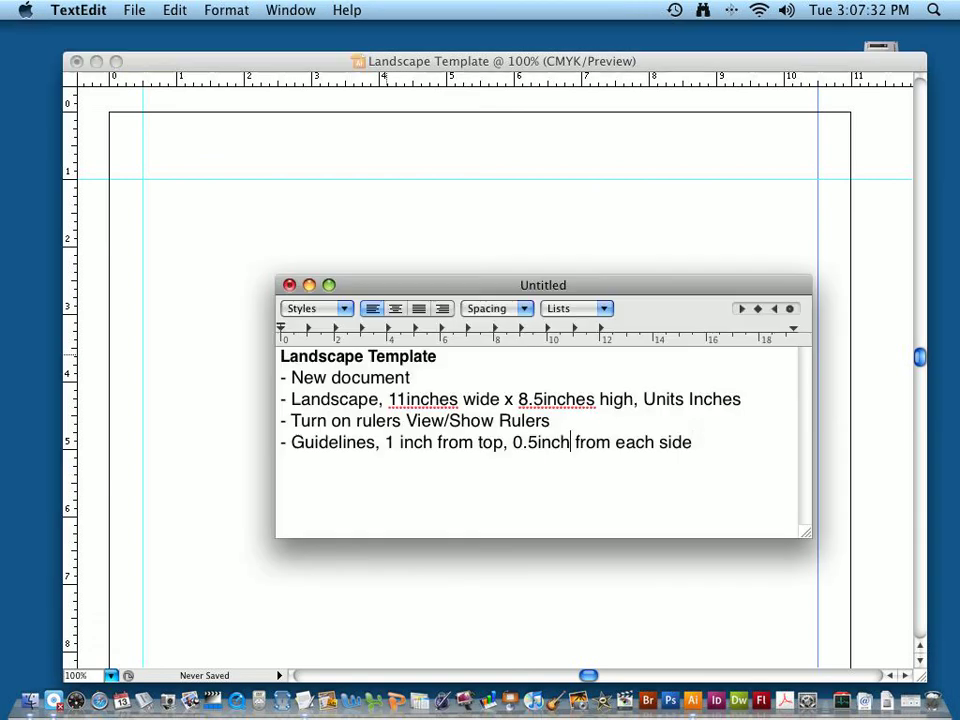
left_click(692, 442)
key("Return")
type("-")
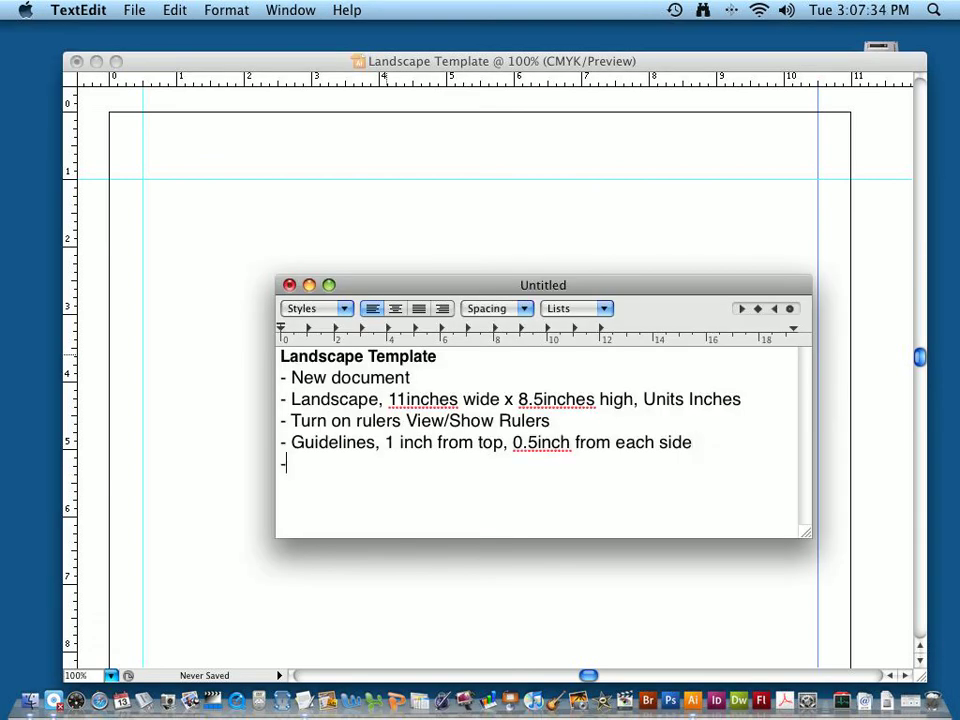
type(" Line - Ru")
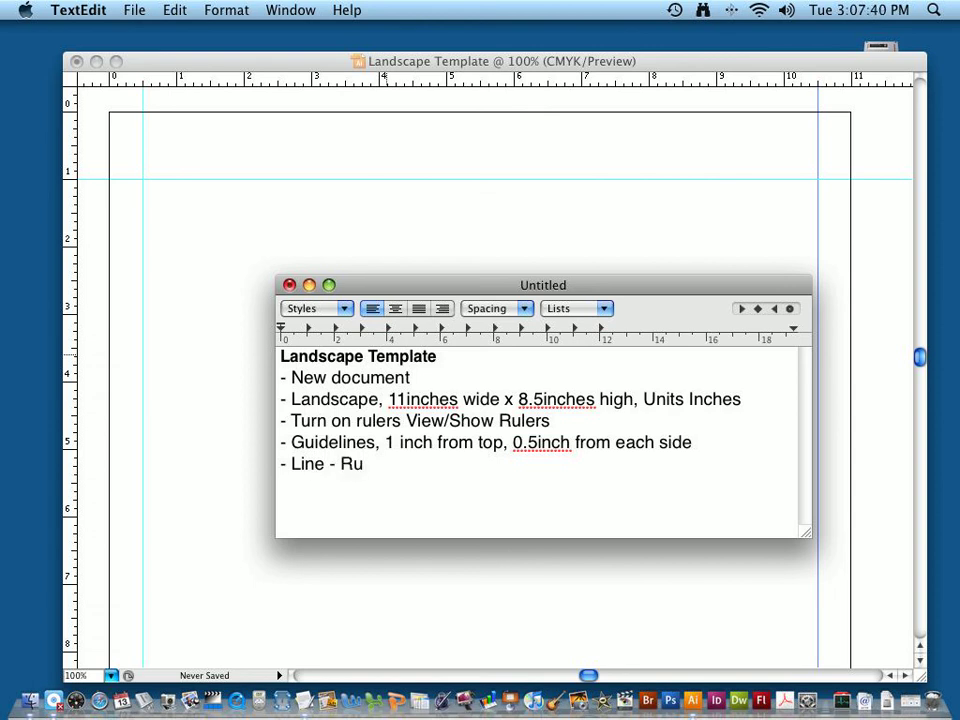
type("le")
Step: Switch to Illustrator, activate the Line Segment tool and set its stroke to black with a 2 pt weight
left_click(143, 189)
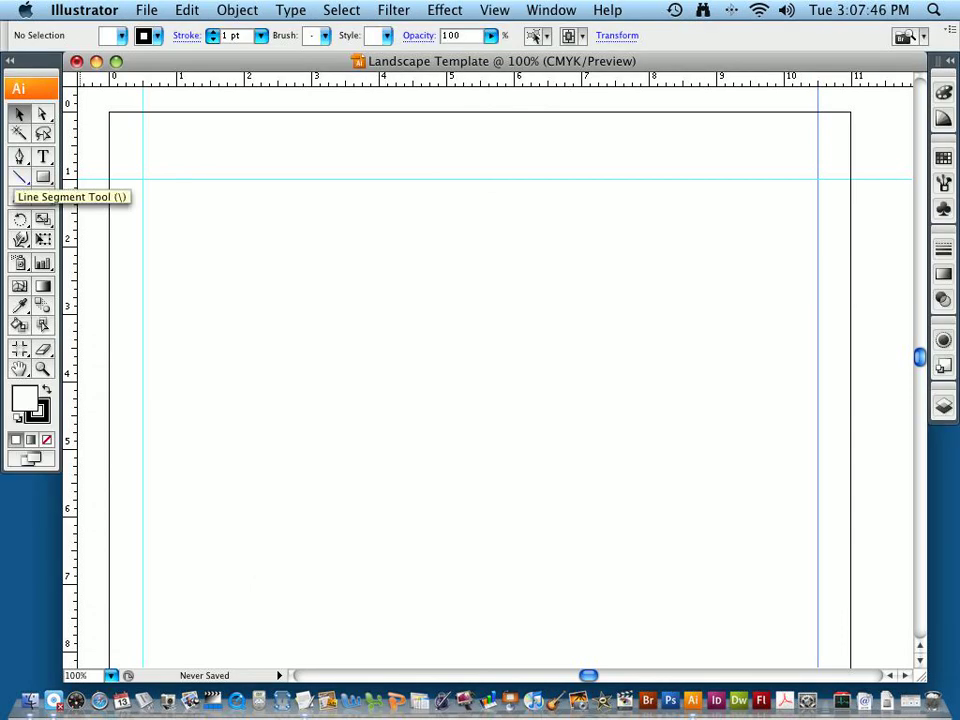
left_click(20, 177)
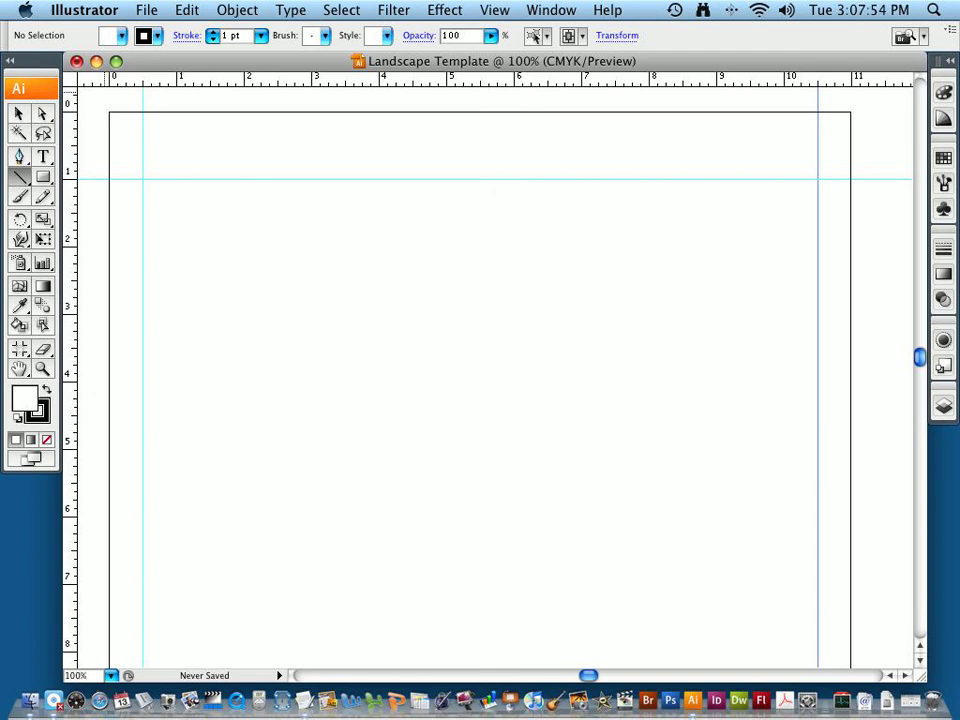
key("p")
key("t")
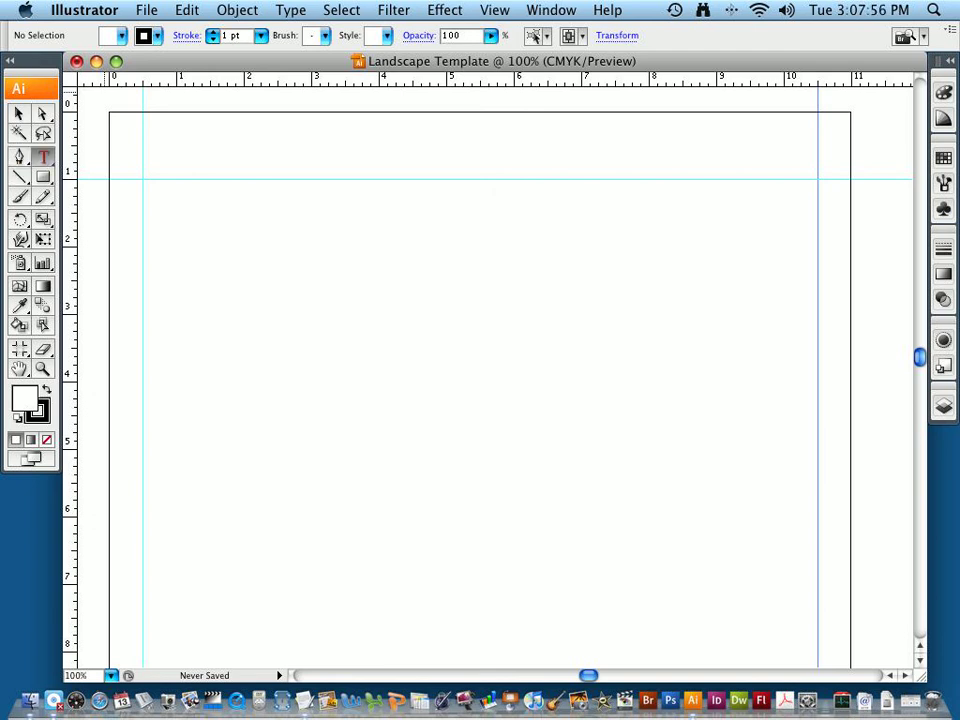
key("backslash")
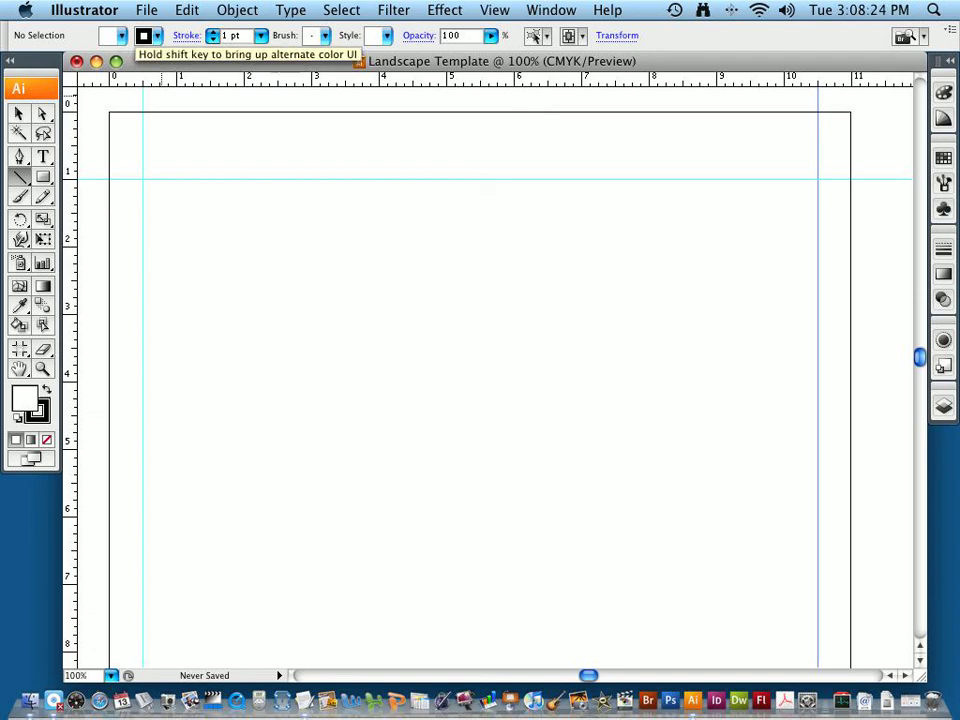
left_click(145, 36)
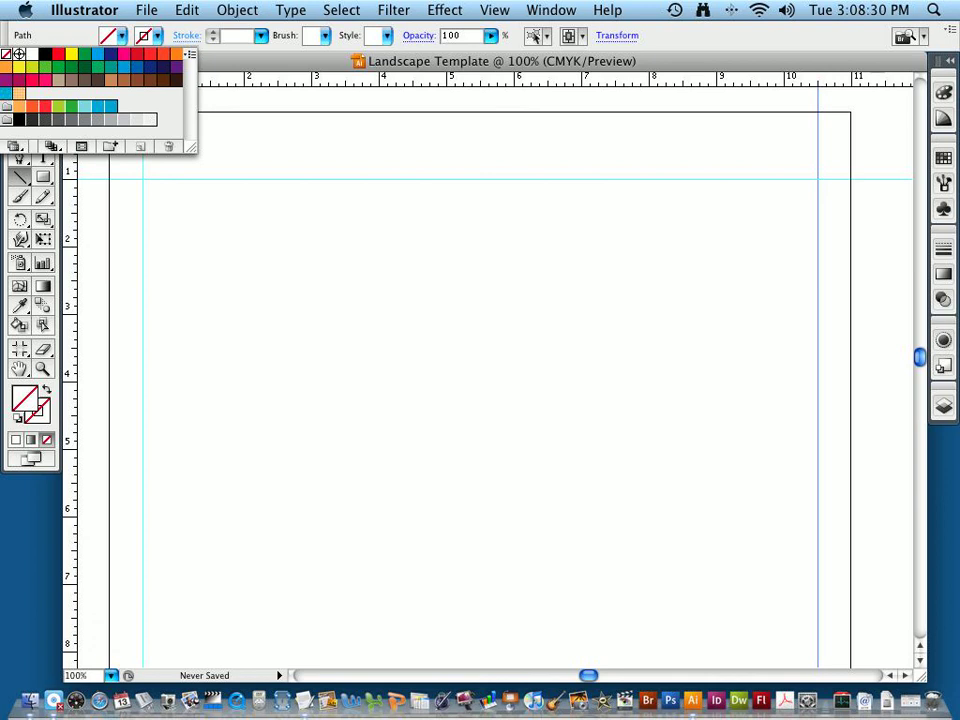
left_click(45, 54)
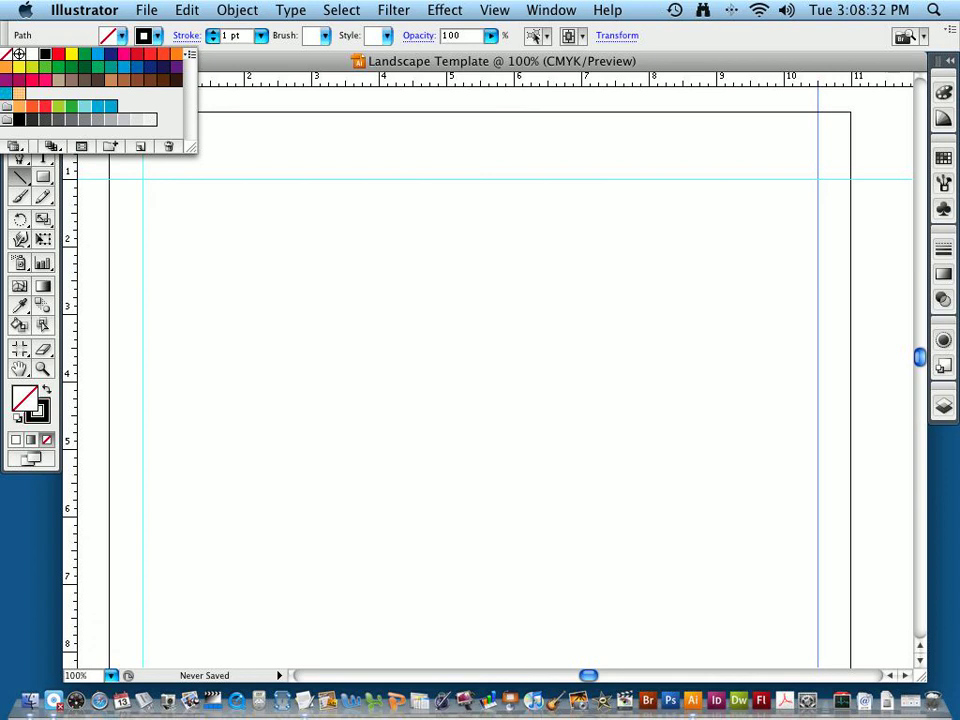
left_click(157, 36)
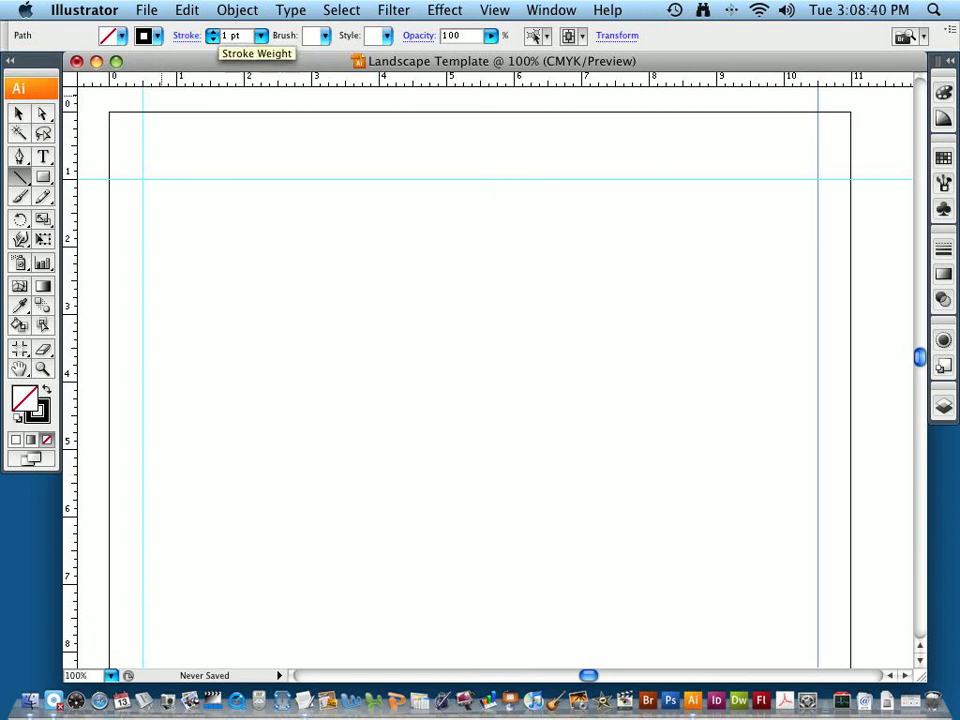
left_click(212, 32)
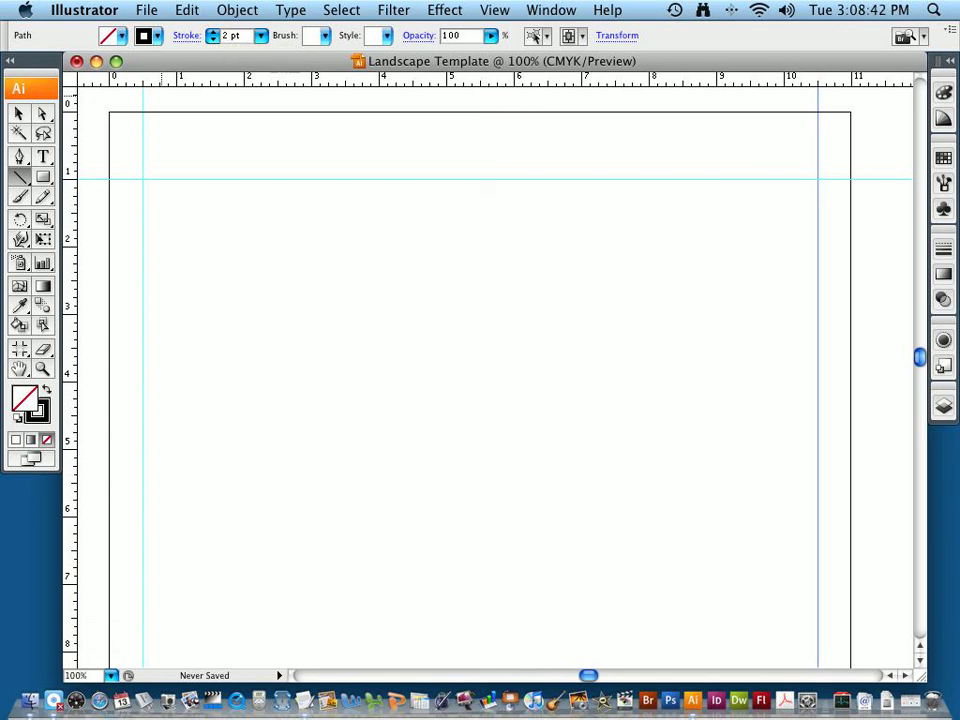
Step: Switch to TextEdit and replace the dash between "Line" and "Rule" in the last note with a comma
key("super+Tab")
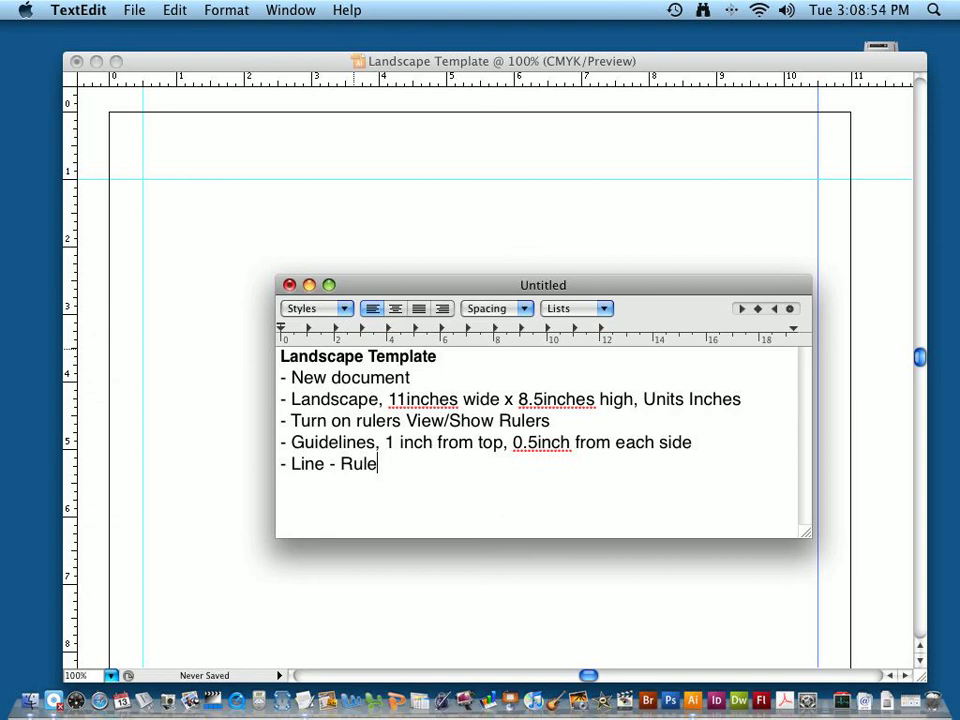
key("Return")
left_click(339, 464)
key("BackSpace")
key("BackSpace")
key("BackSpace")
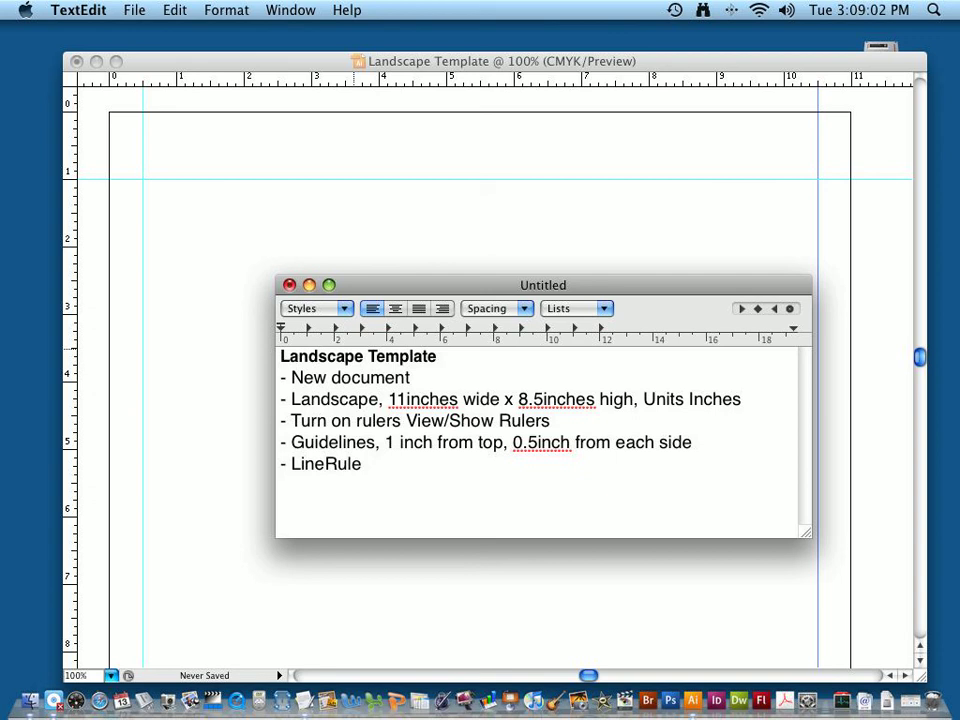
type(",")
Step: Append "2point stroke (thickness) Black" to the "Line, Rule" note
left_click(372, 464)
type("2")
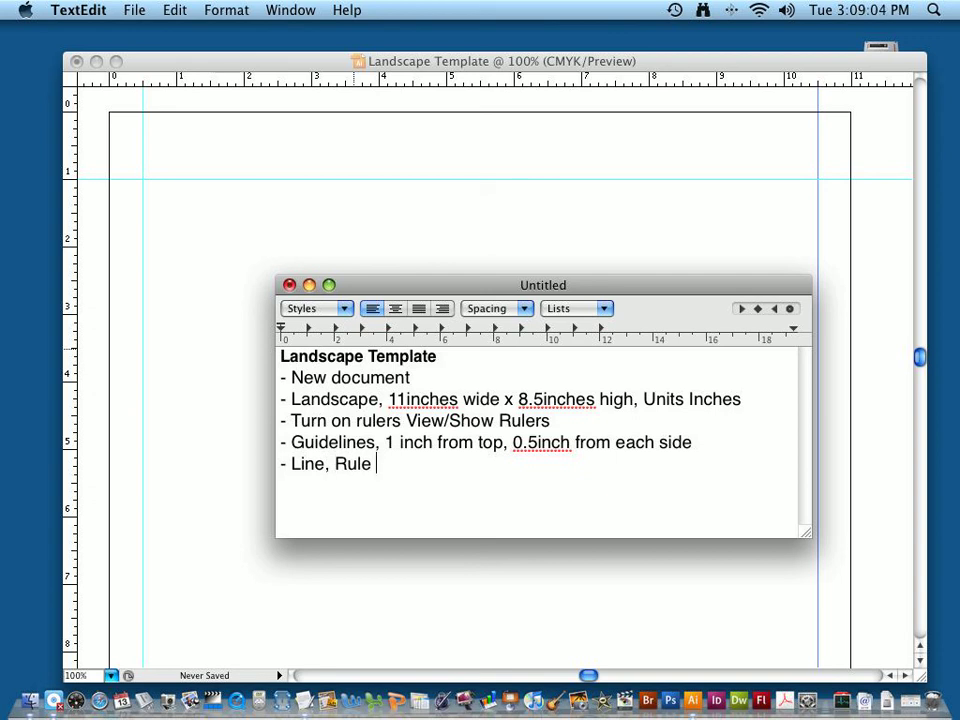
type("point stoke")
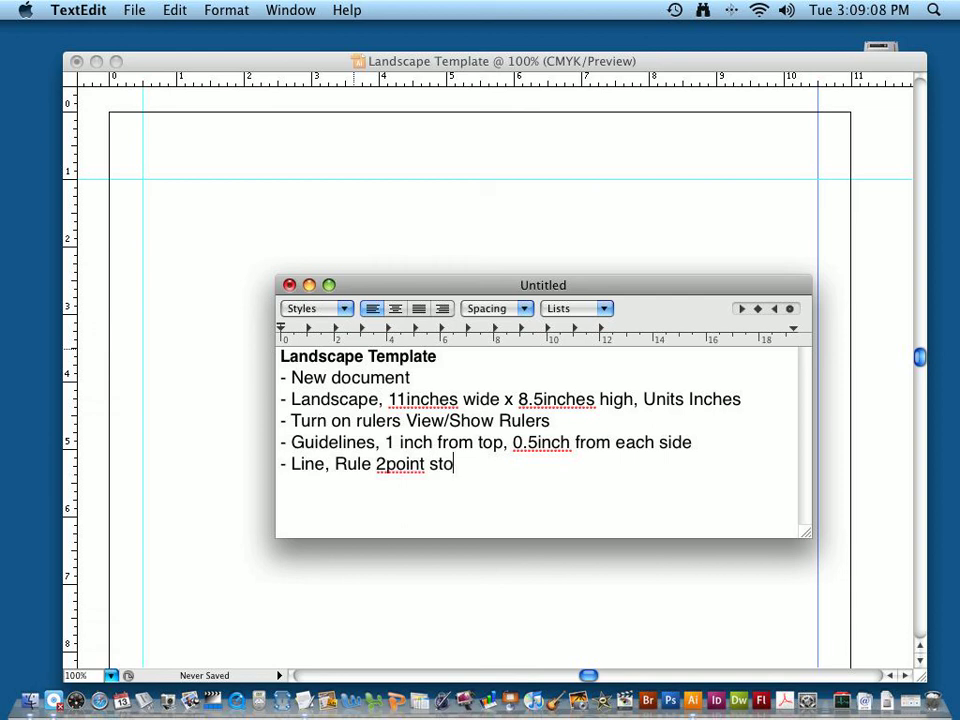
key("Left")
key("Left")
key("Left")
type("r")
key("Right")
key("Right")
key("Right")
type("(thi")
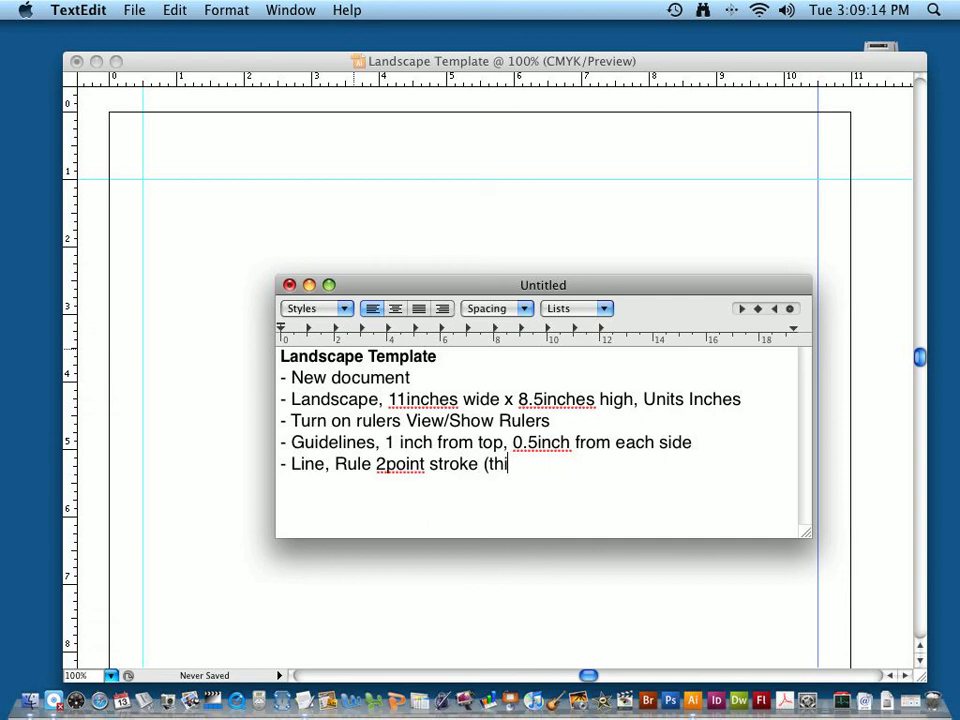
type("ckness)")
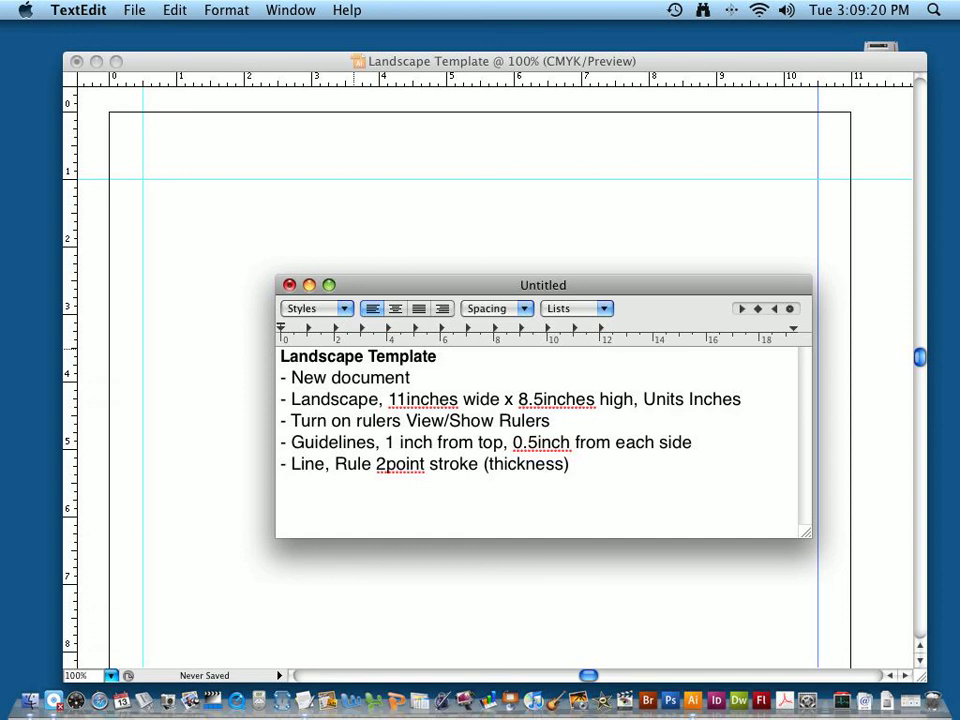
type(" Black")
Step: Switch to Illustrator, turn on Smart Guides and draw a horizontal line along the 1-inch guide between the two side guides
key("super+Tab")
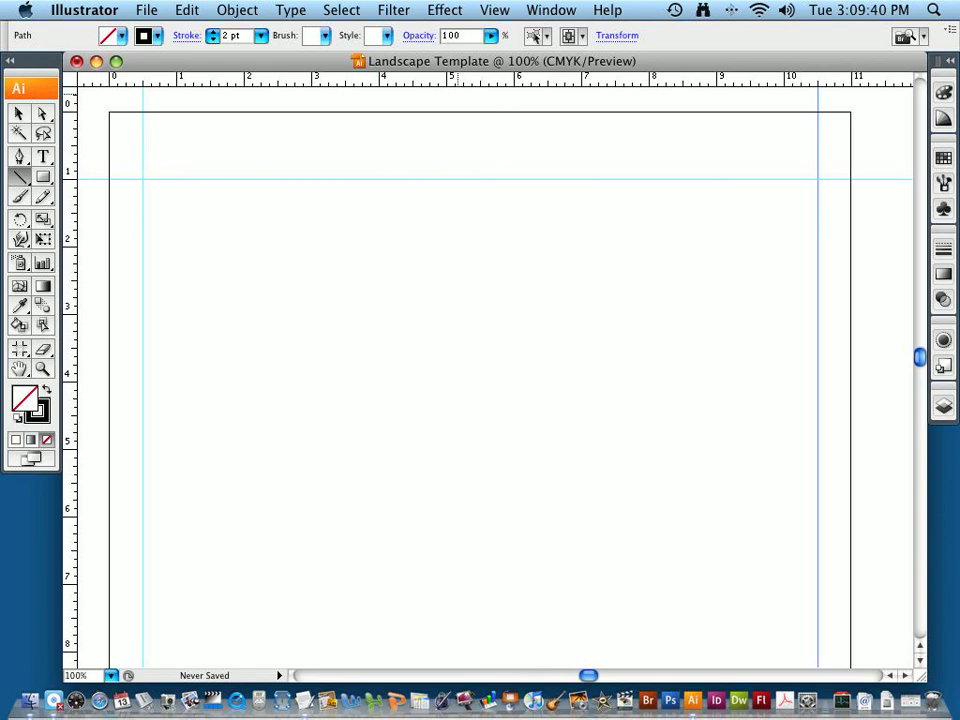
left_click(494, 10)
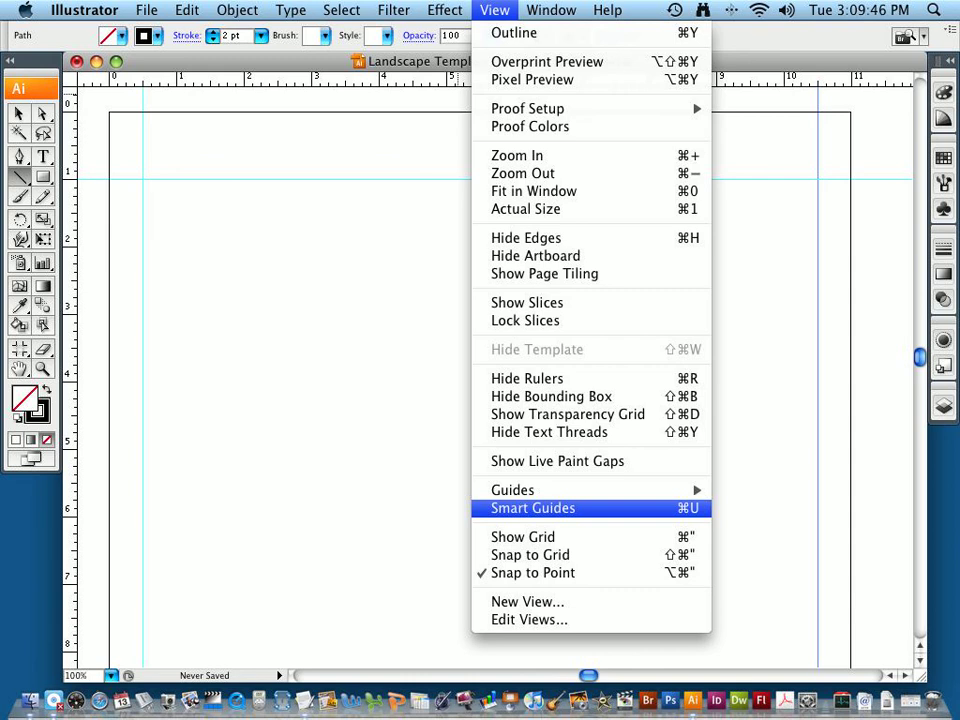
left_click(533, 508)
left_click(494, 10)
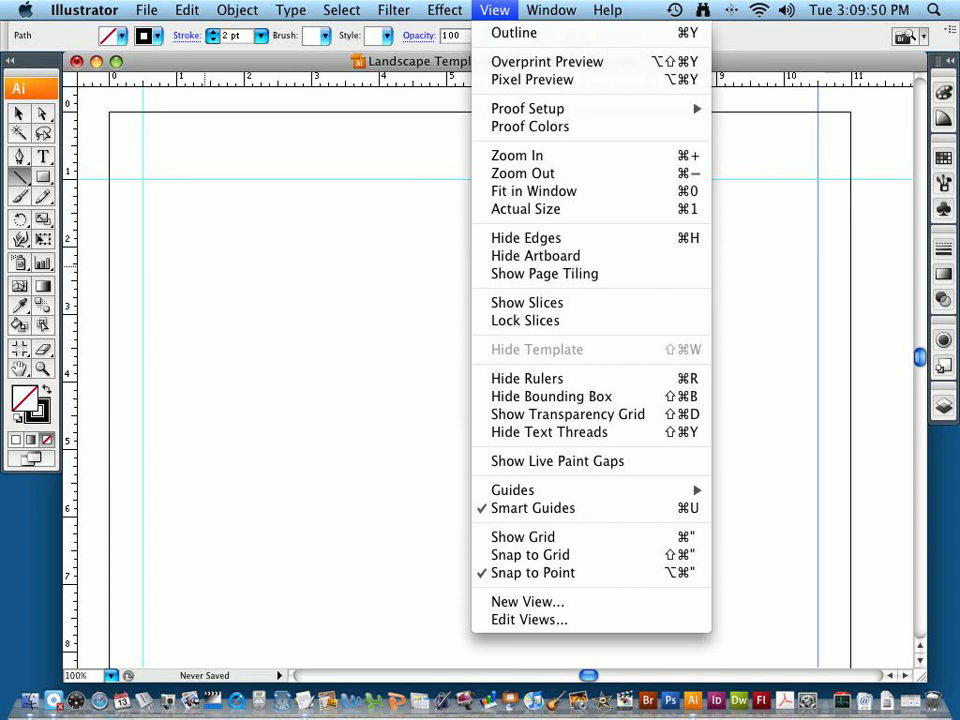
left_click(270, 300)
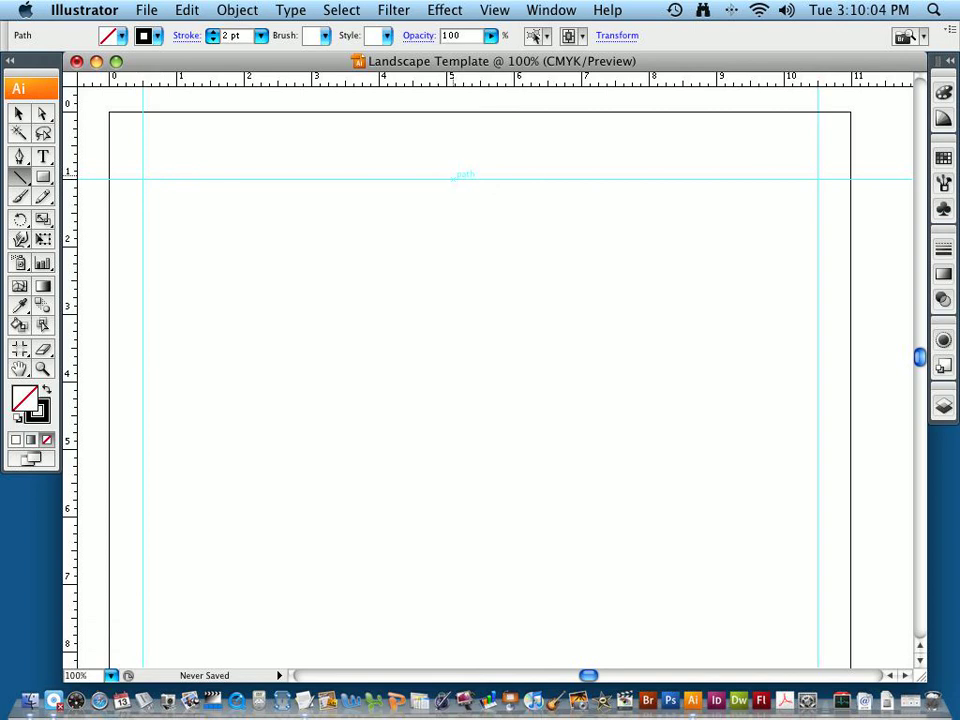
mouse_move(514, 179)
left_mouse_down()
mouse_move(725, 195)
mouse_move(775, 179)
mouse_move(782, 186)
mouse_move(795, 172)
mouse_move(818, 179)
left_mouse_up()
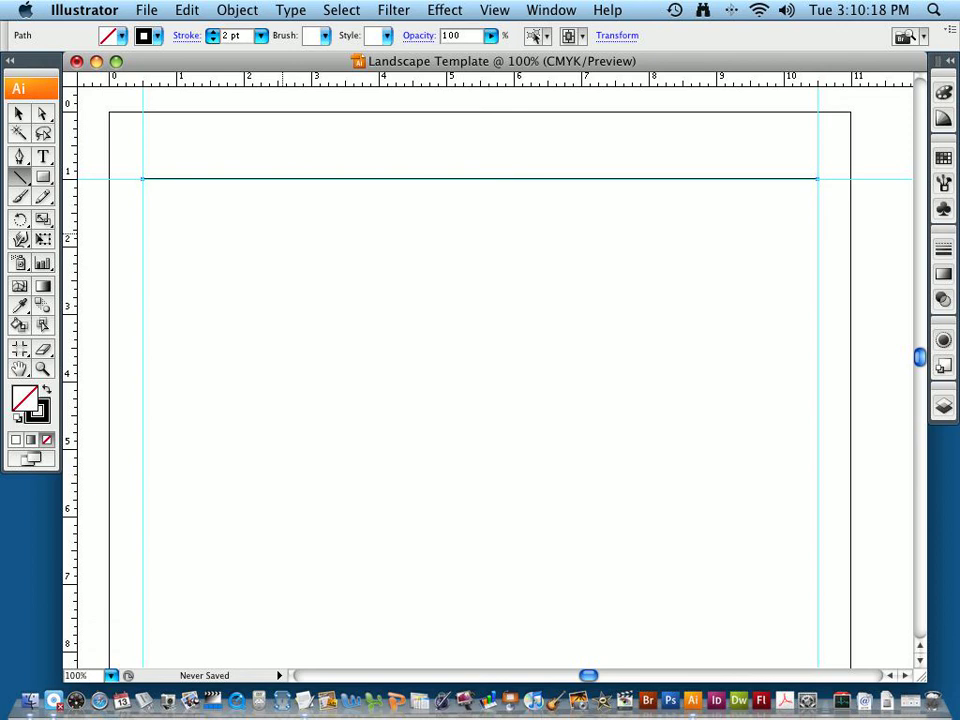
Step: Hide the guides to examine the header rule on its own with nothing selected, and show the guides again
left_click(494, 10)
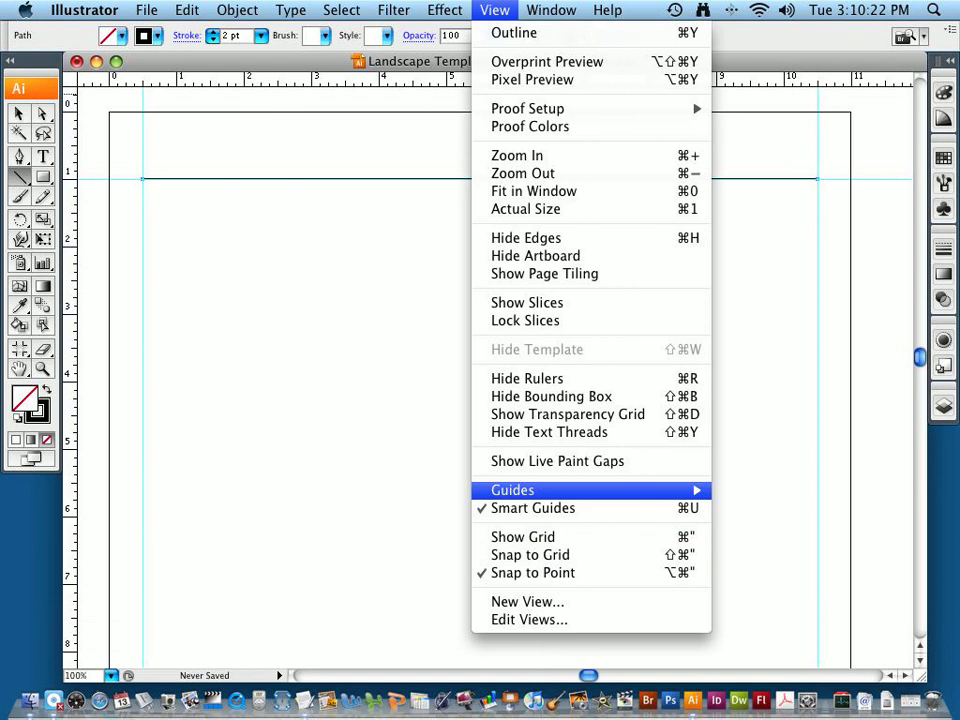
mouse_move(520, 490)
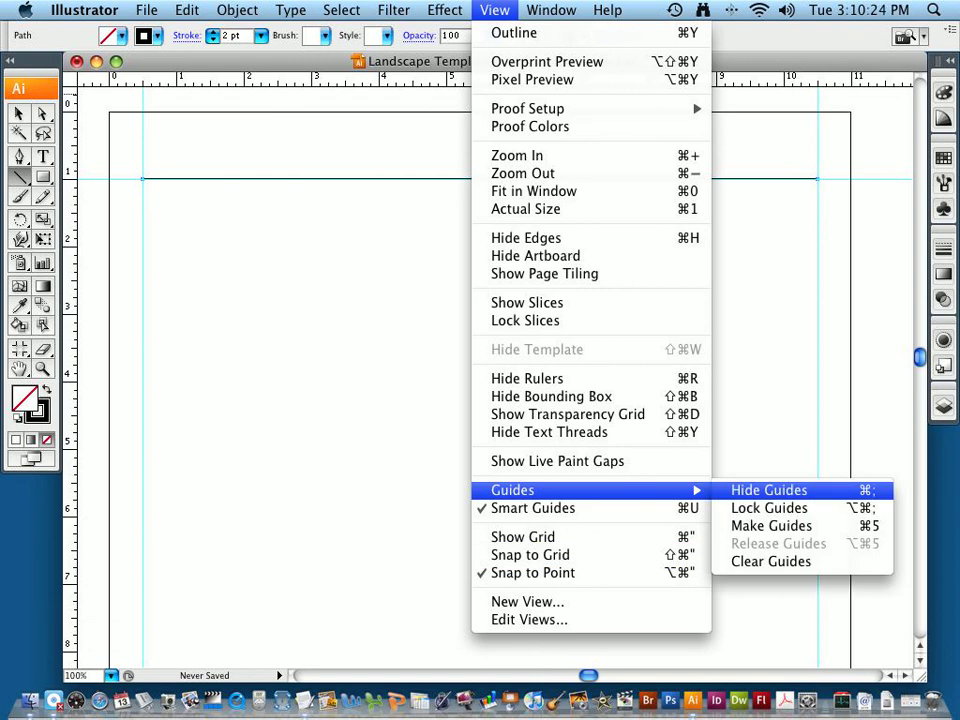
left_click(769, 490)
left_click(19, 114)
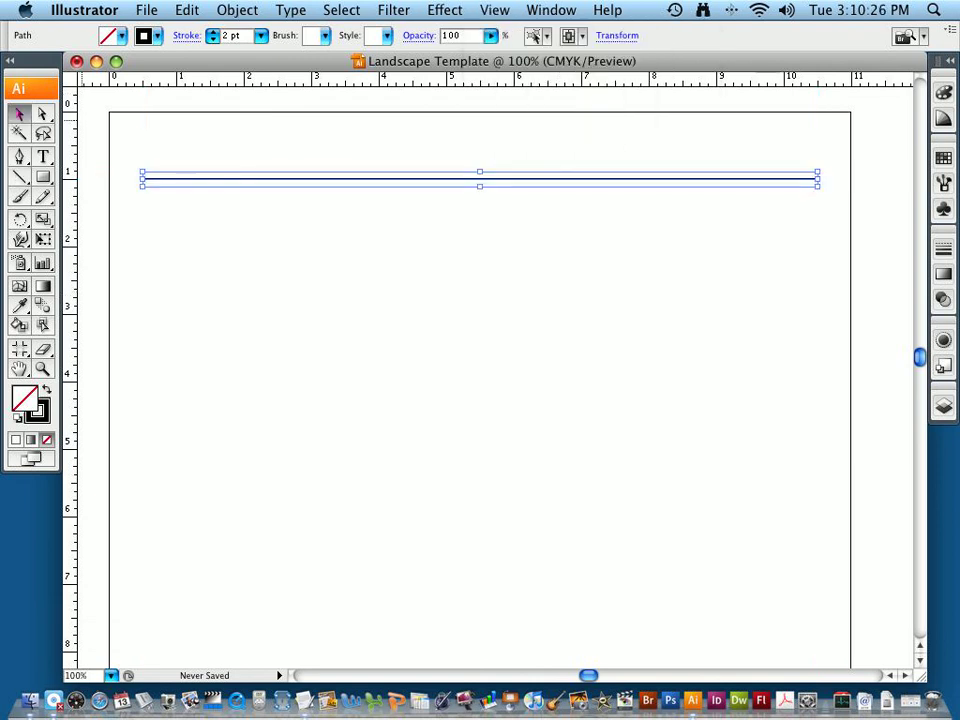
left_click(131, 131)
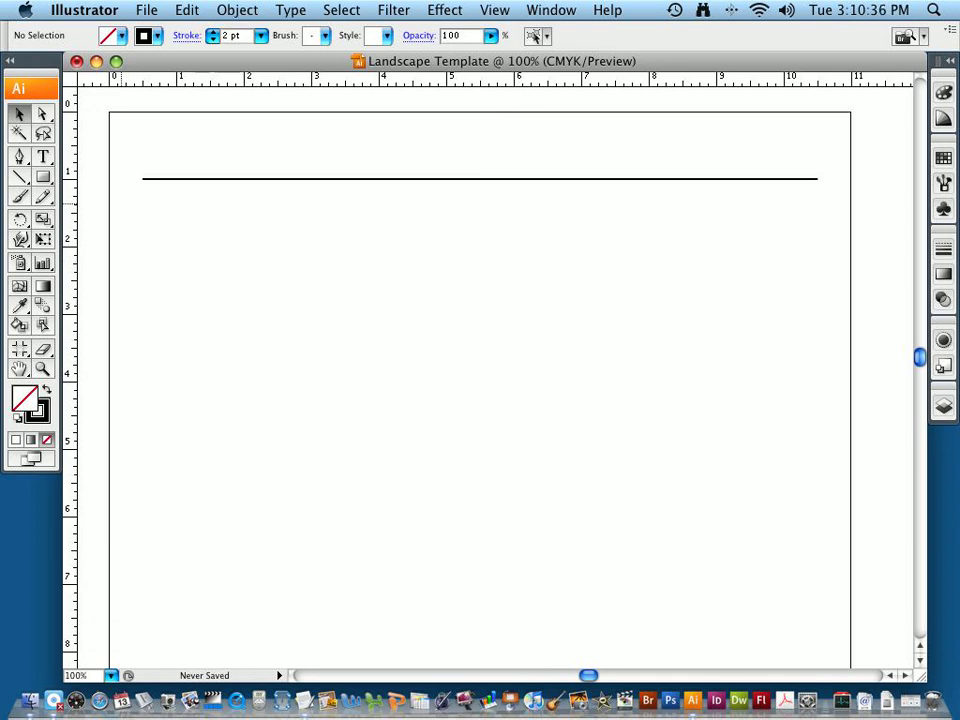
left_click(494, 10)
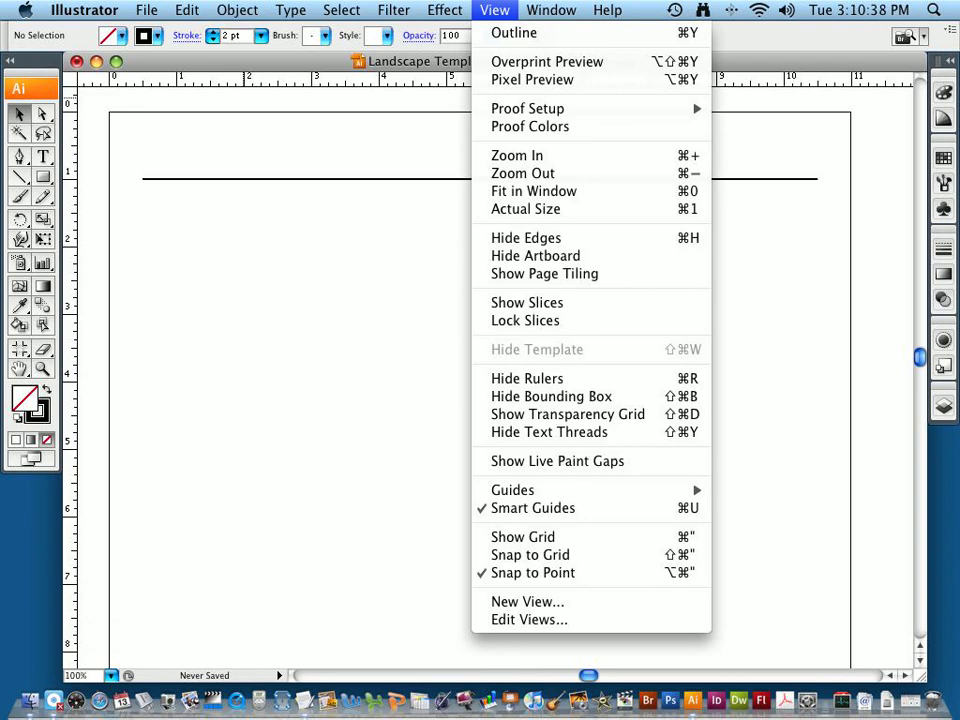
mouse_move(640, 490)
left_click(763, 490)
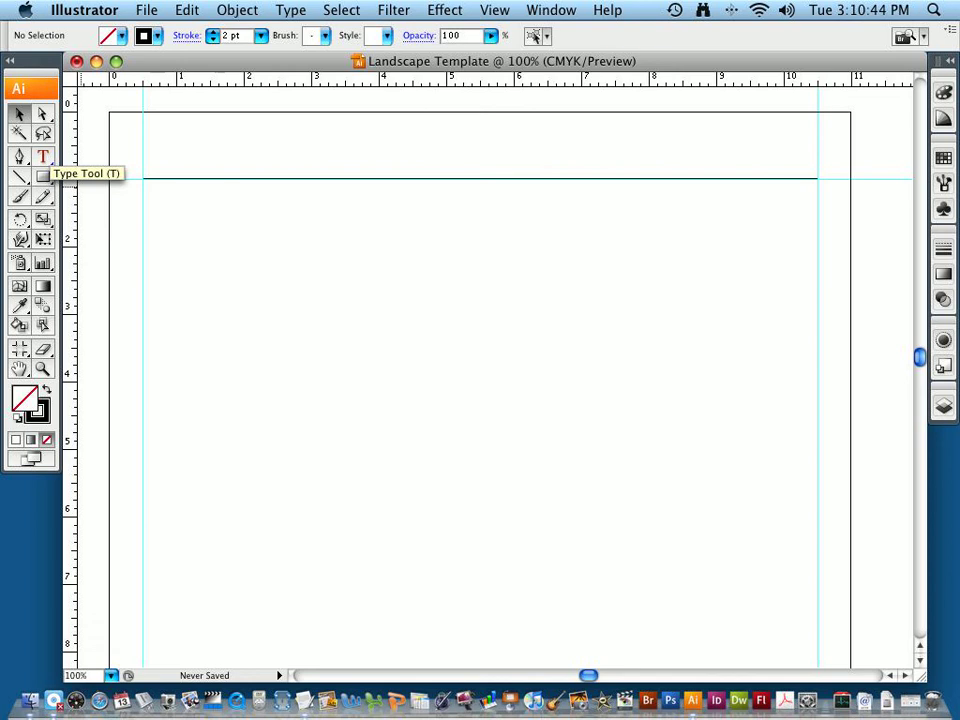
Step: Activate the Type tool and set its font to Helvetica at 10 pt
left_click(43, 157)
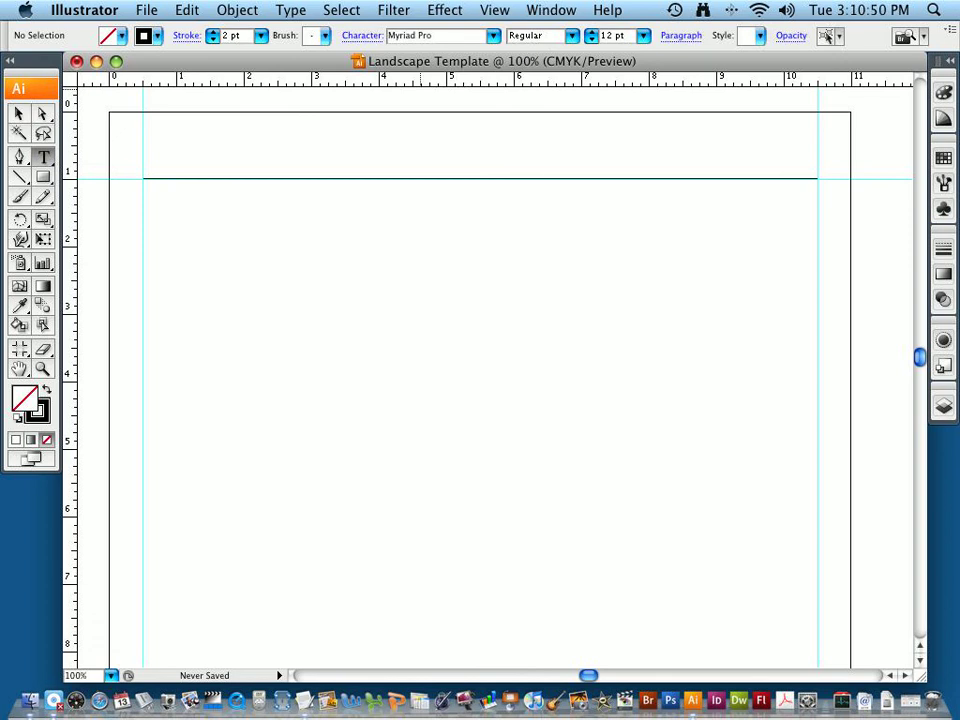
left_click_drag(435, 36, 386, 36)
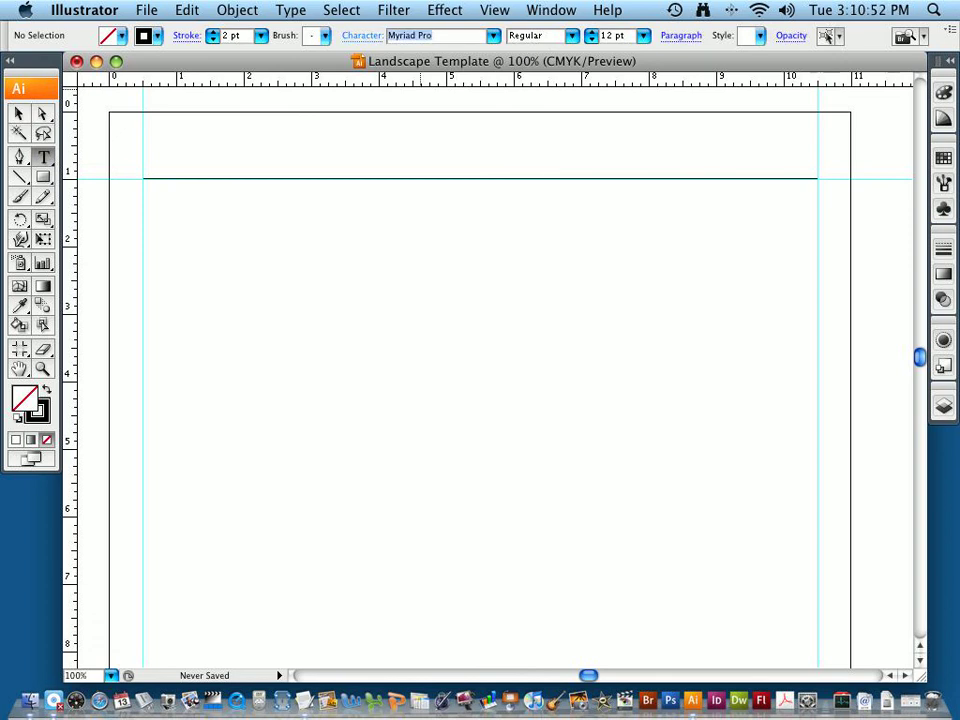
type("Helvetica")
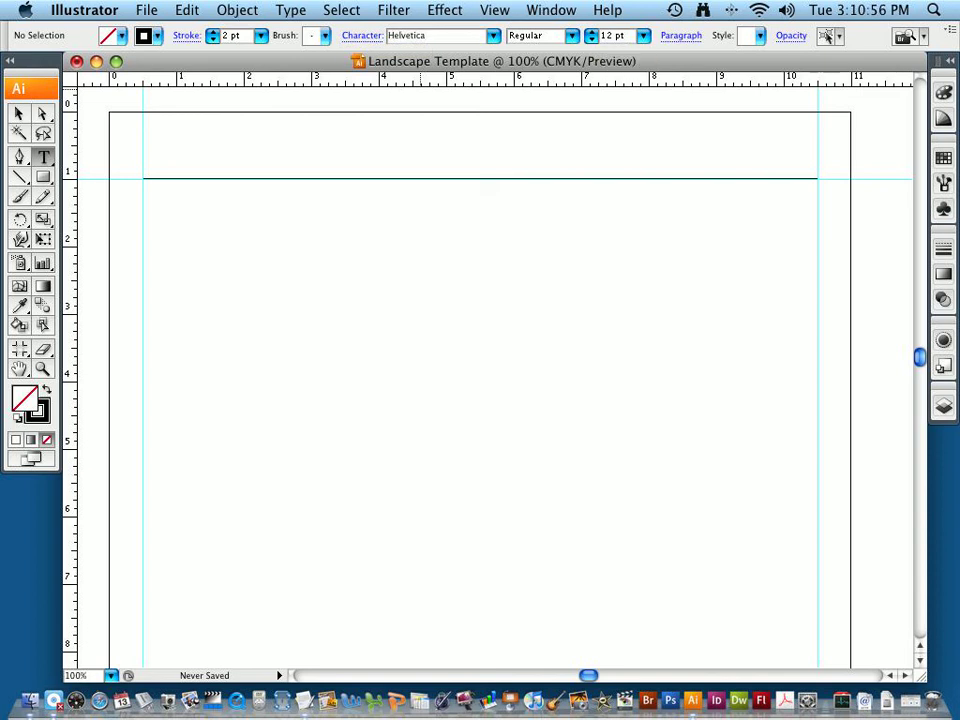
left_click(592, 40)
left_click(592, 40)
Step: Add a text line with the author's full name and move it above the header rule near the left margin guide
left_click(392, 320)
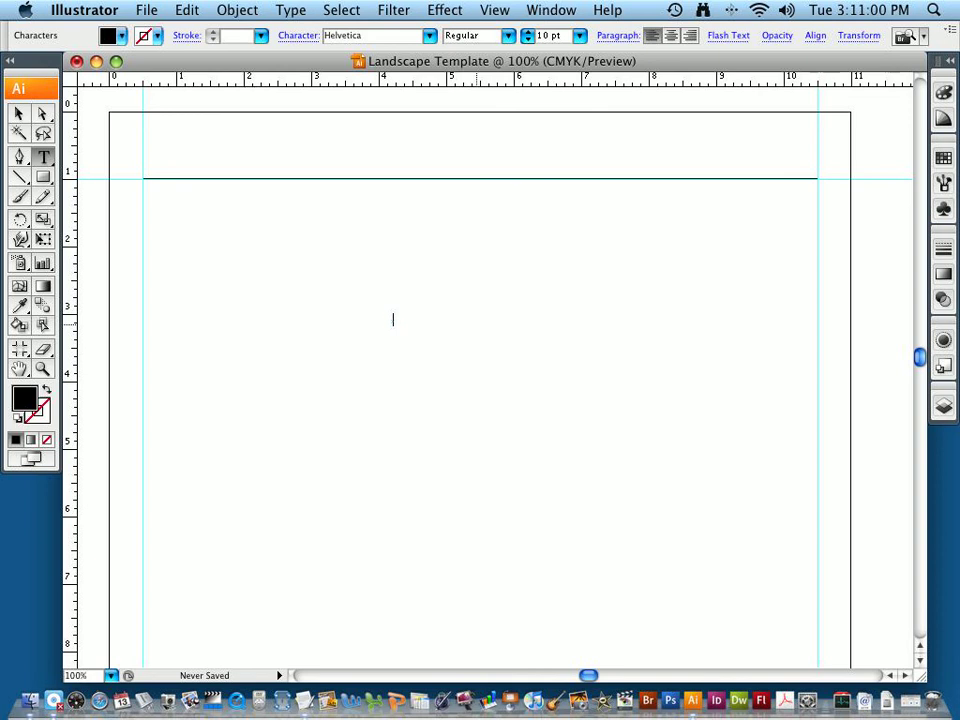
type("text")
type(" temmik")
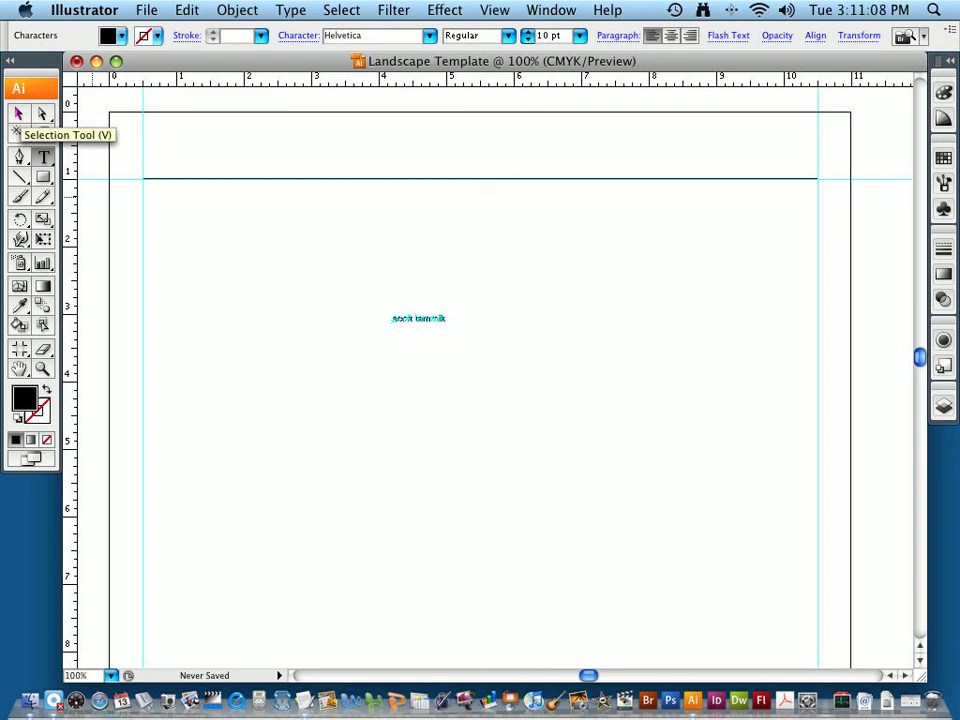
left_click(19, 113)
left_click_drag(393, 319, 152, 152)
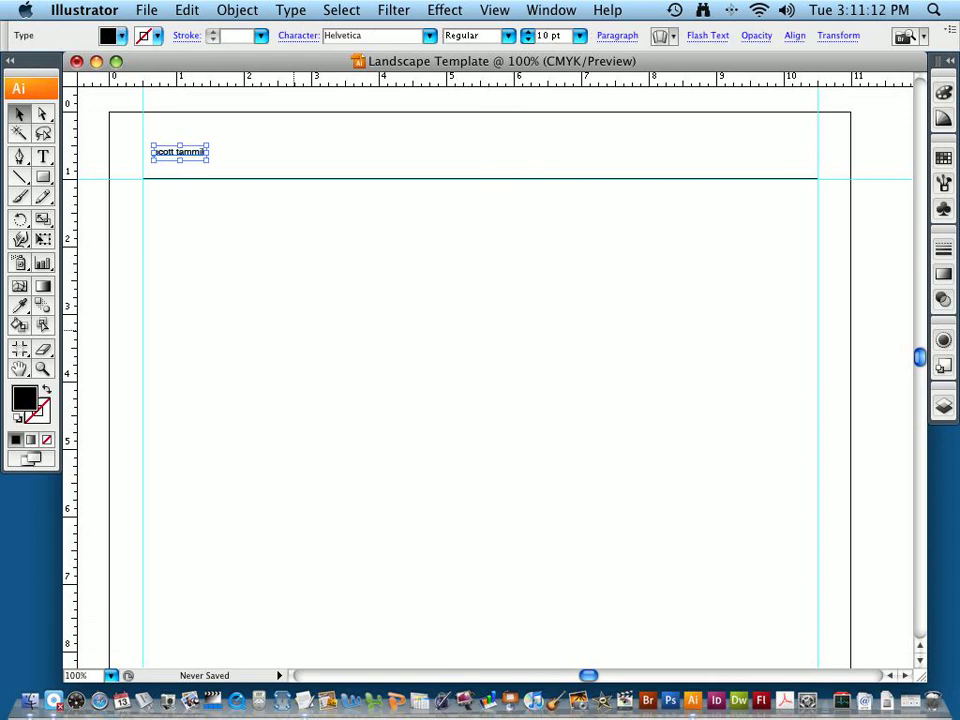
Step: Add a "document title" text line, move it above the header rule near the right margin guide and deselect it
key("t")
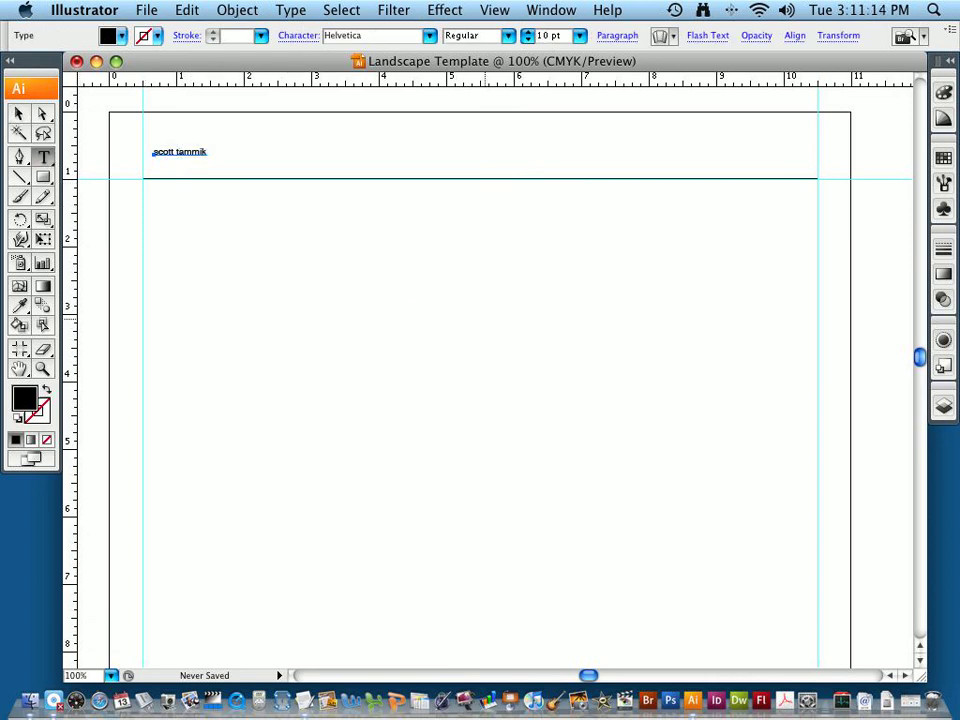
left_click(461, 370)
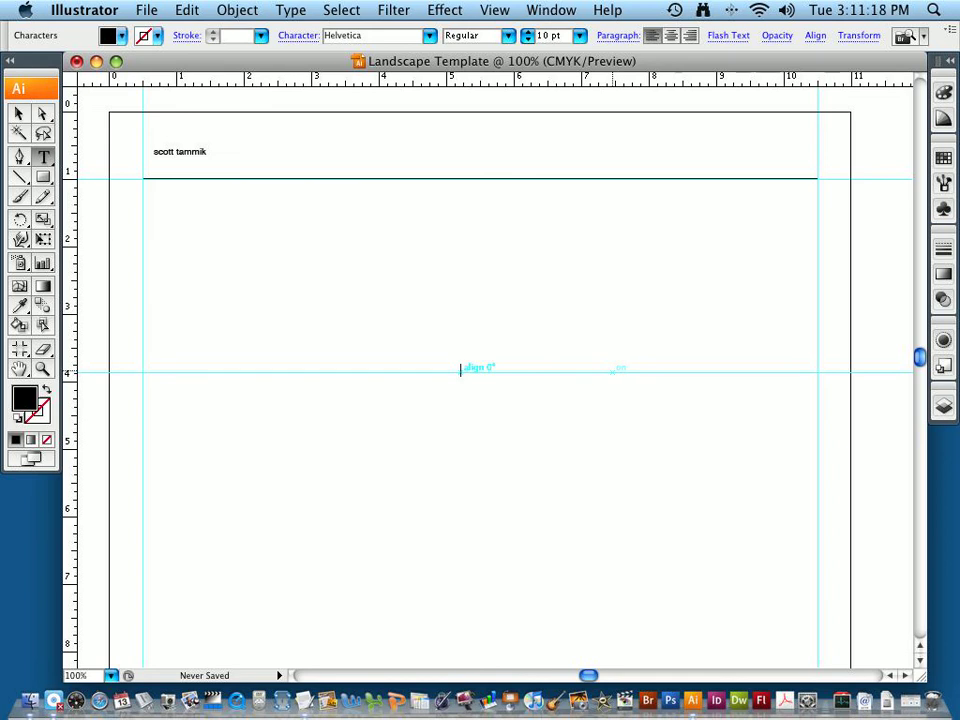
type("document title")
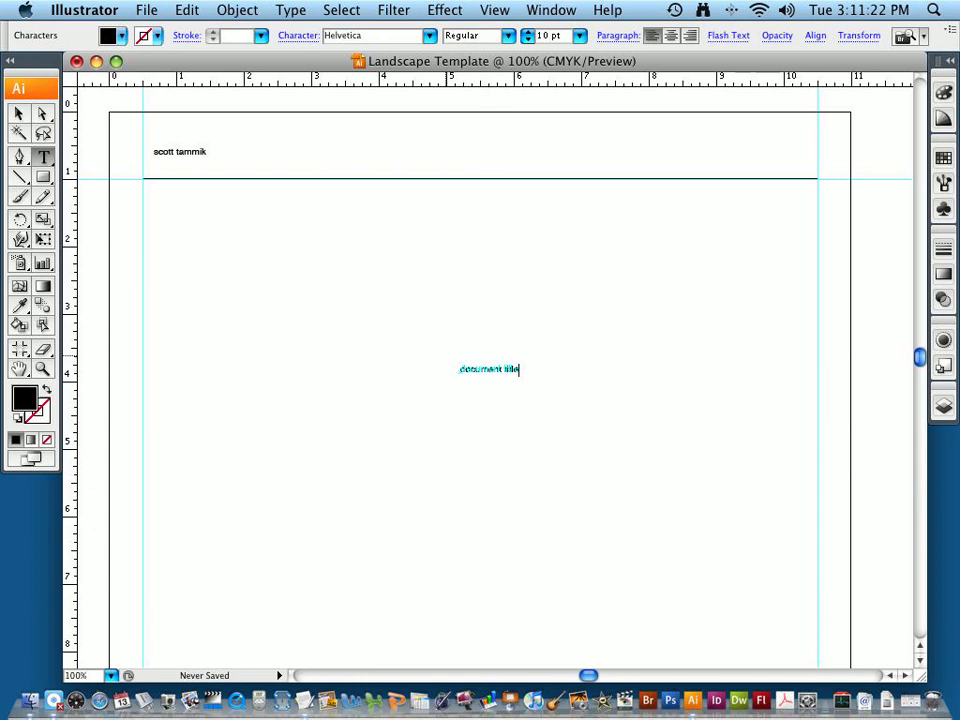
left_click(19, 113)
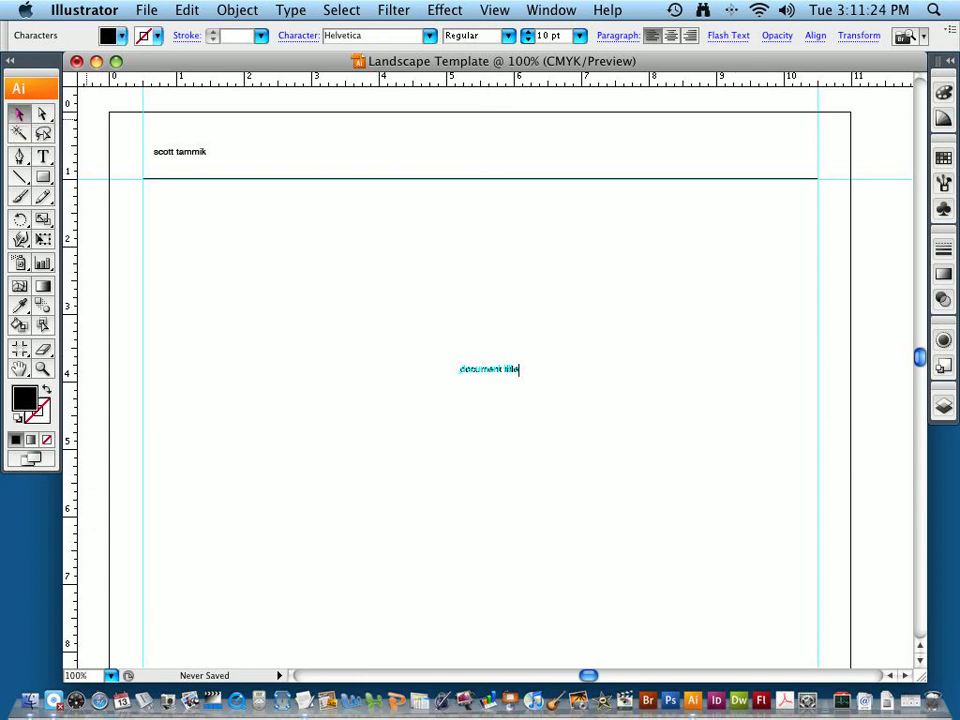
left_click_drag(477, 369, 748, 158)
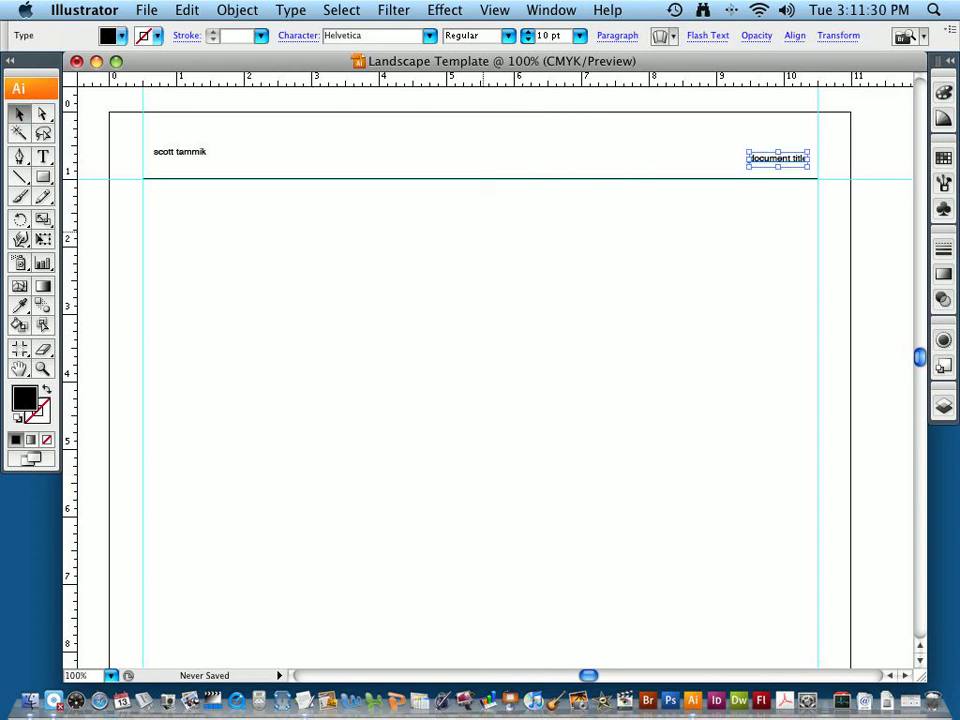
left_click(483, 232)
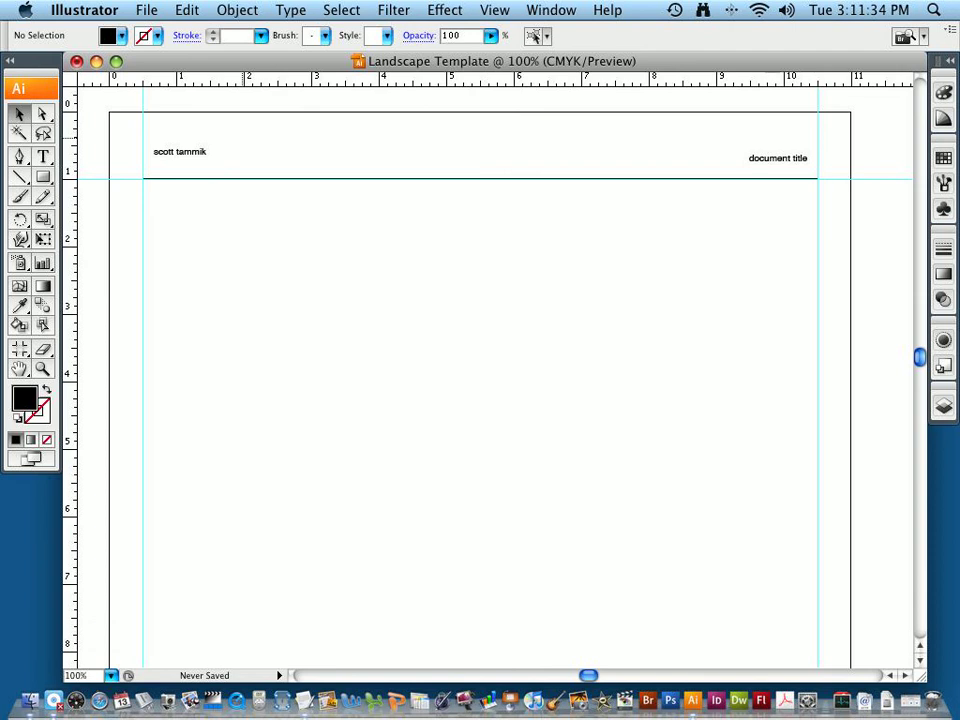
Step: Place a horizontal guide about 1/8 inch above the header rule
key("super+equal")
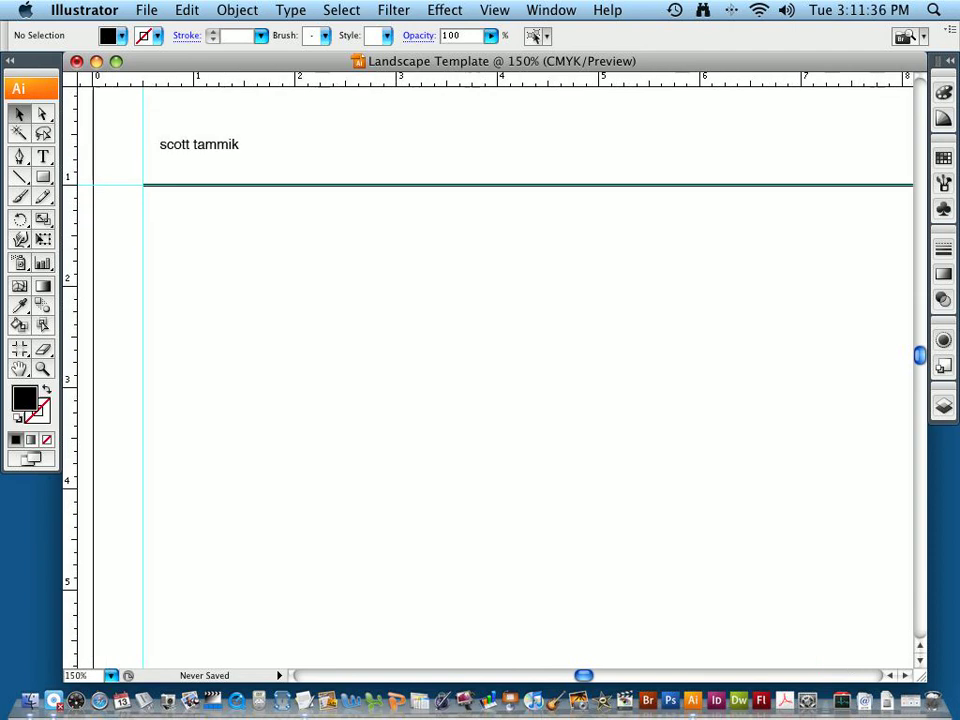
left_click_drag(393, 241, 322, 275)
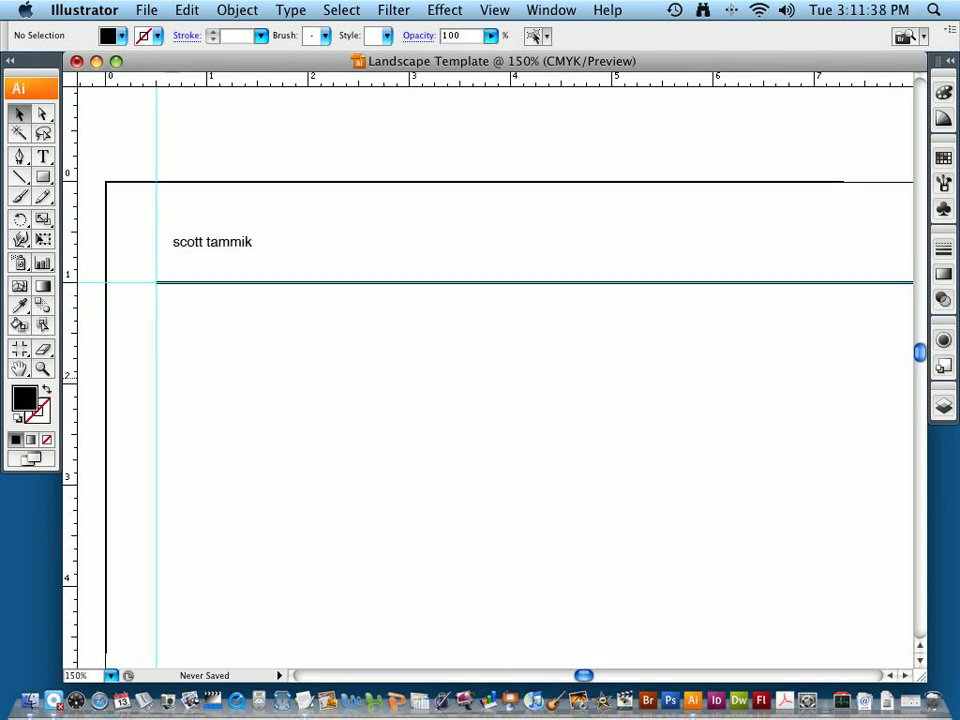
left_click_drag(229, 79, 229, 272)
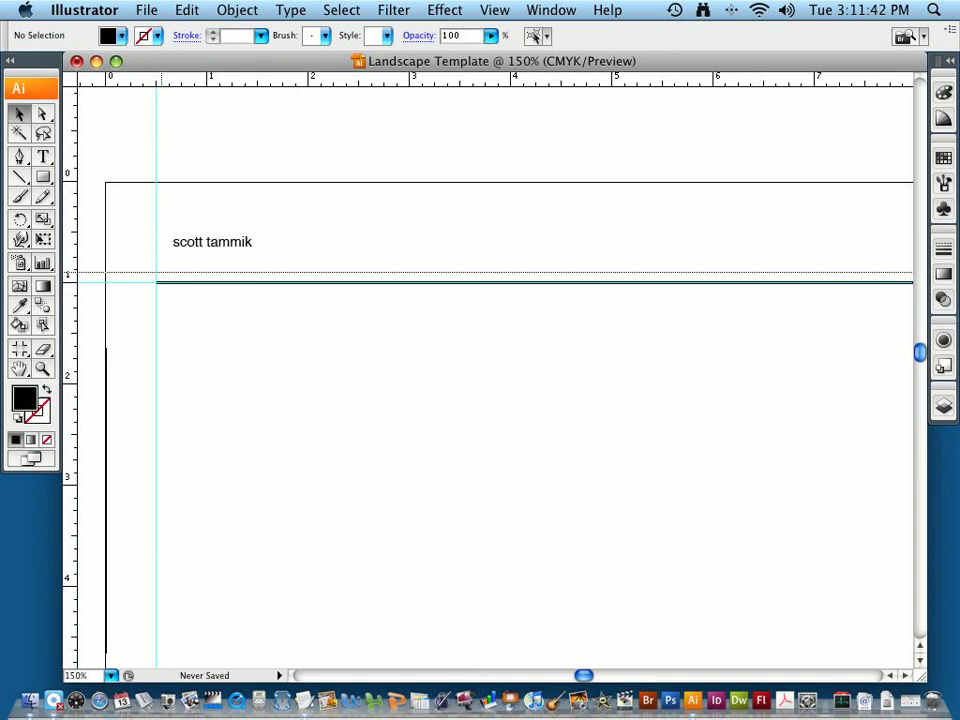
left_click_drag(161, 272, 159, 269)
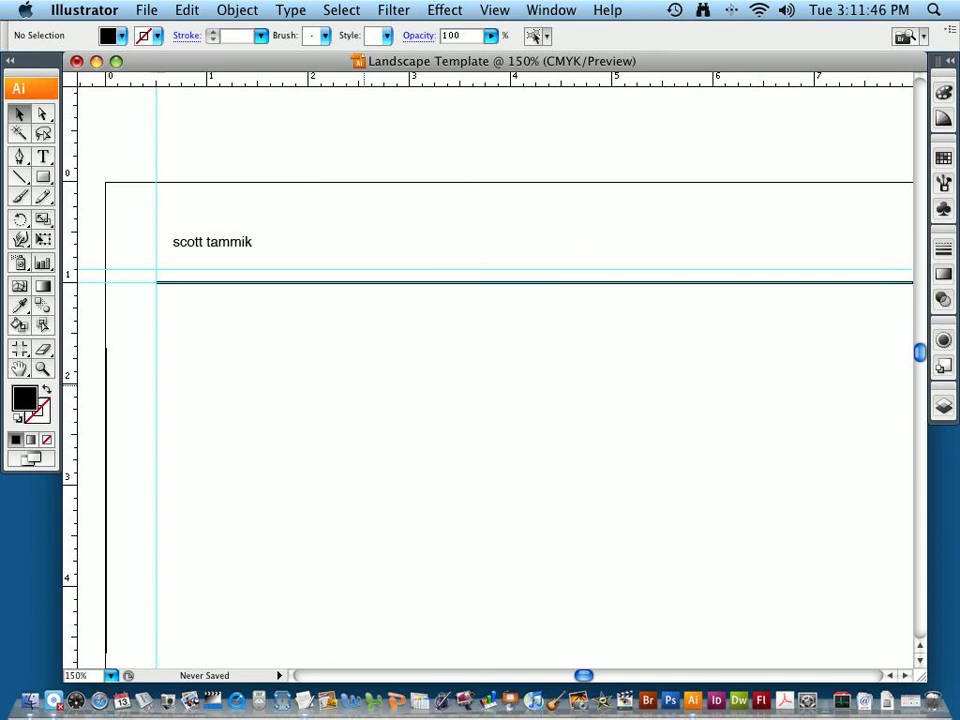
Step: Switch to TextEdit and add the note line "- Text tool, Helvetica font, 10point size, black" below the "Line, Rule" note
key("super+Tab")
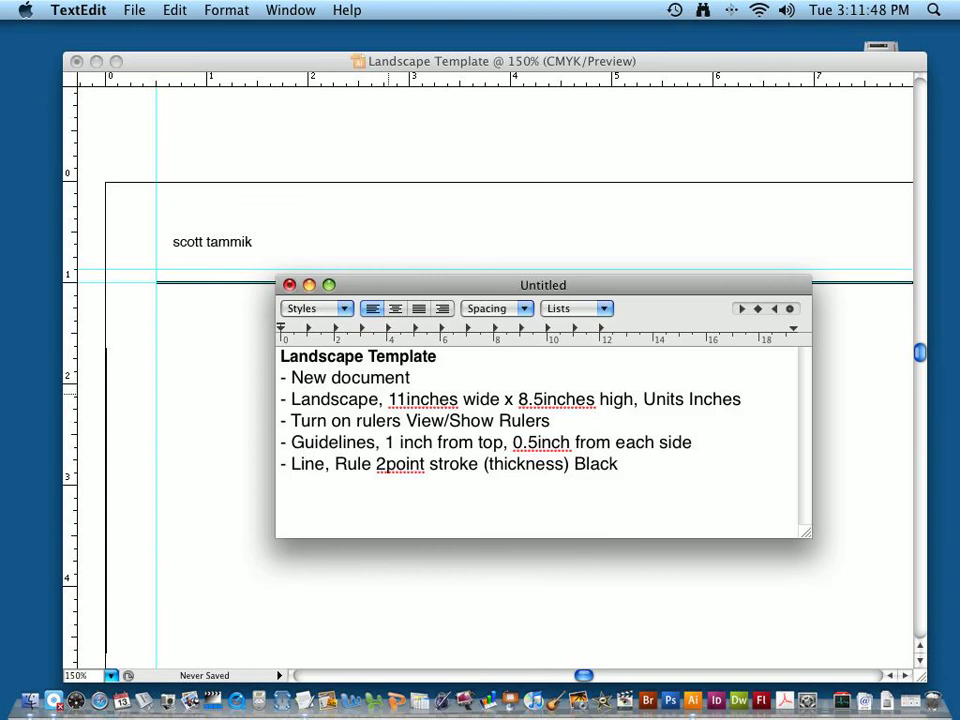
key("Return")
type("- Text too")
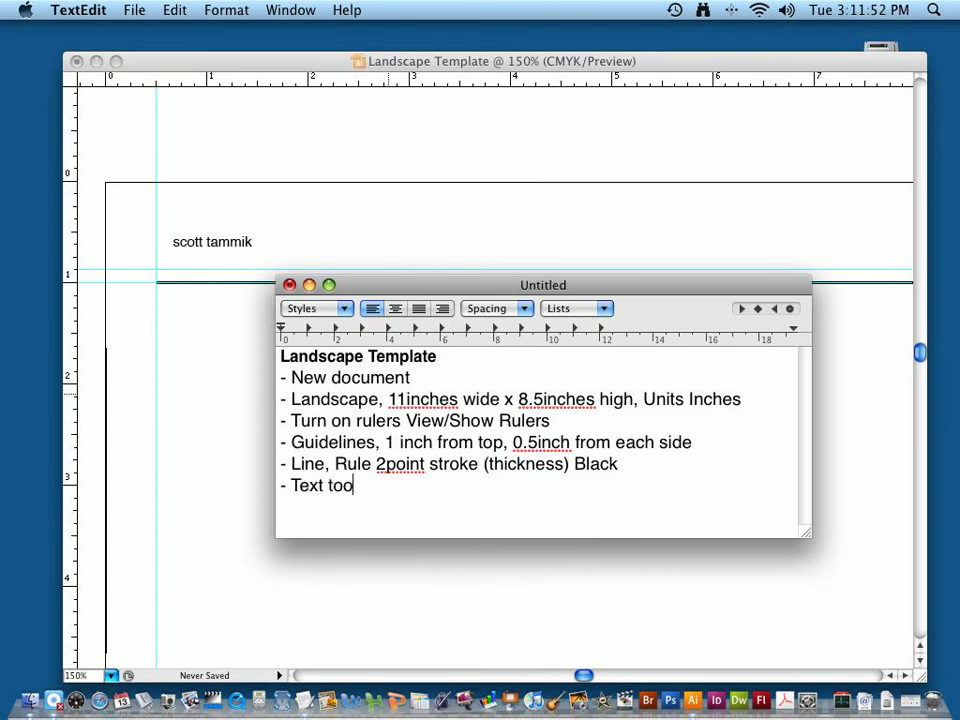
type("l, Helve")
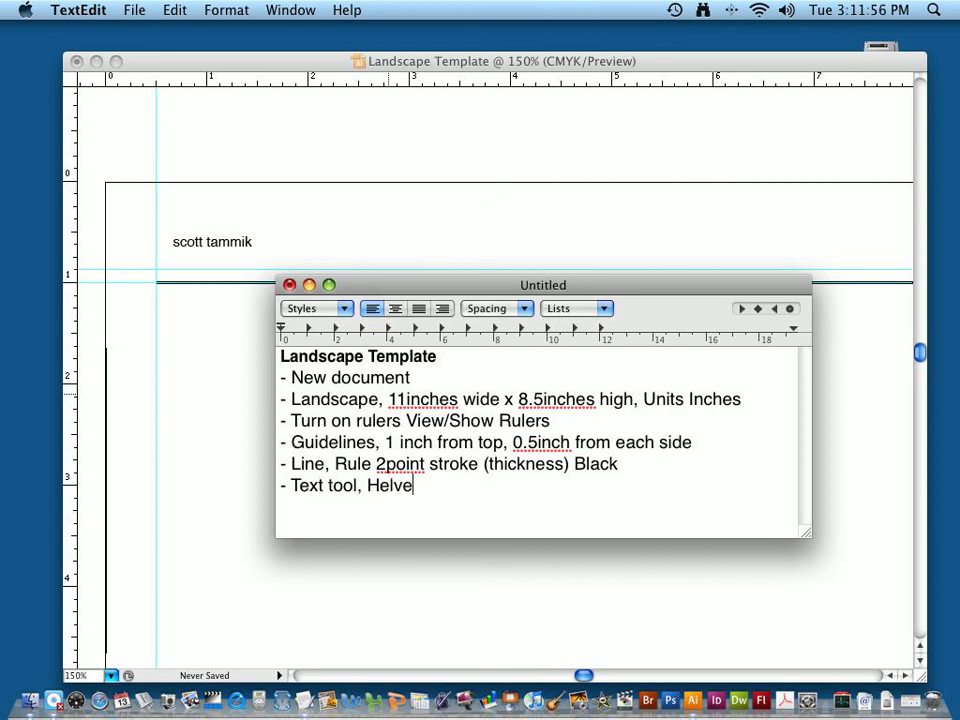
type("tica fon")
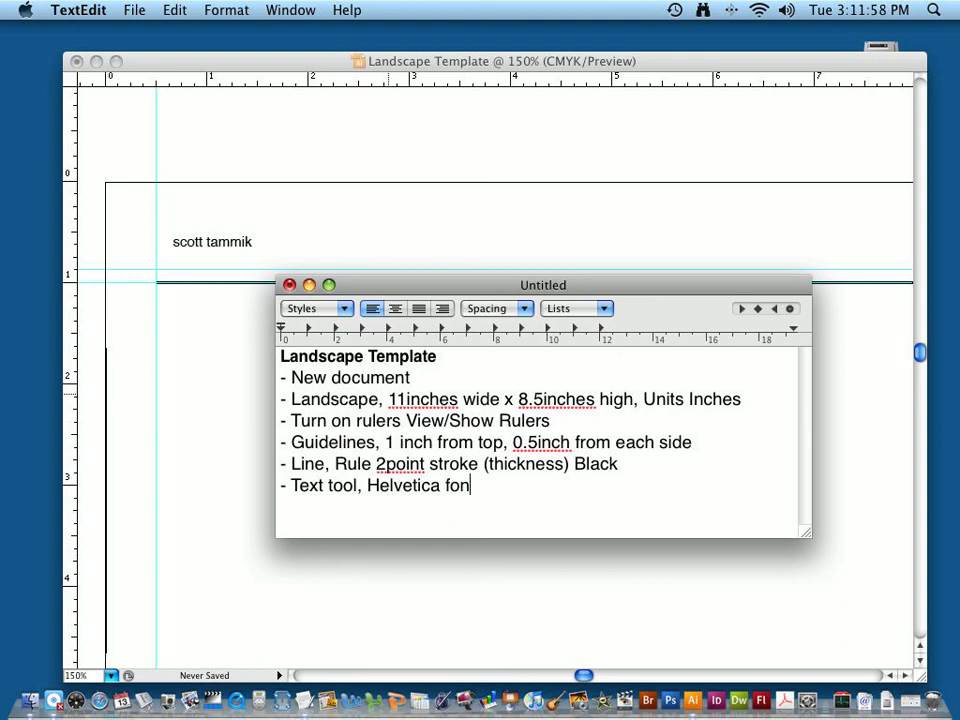
type("t, 10point ")
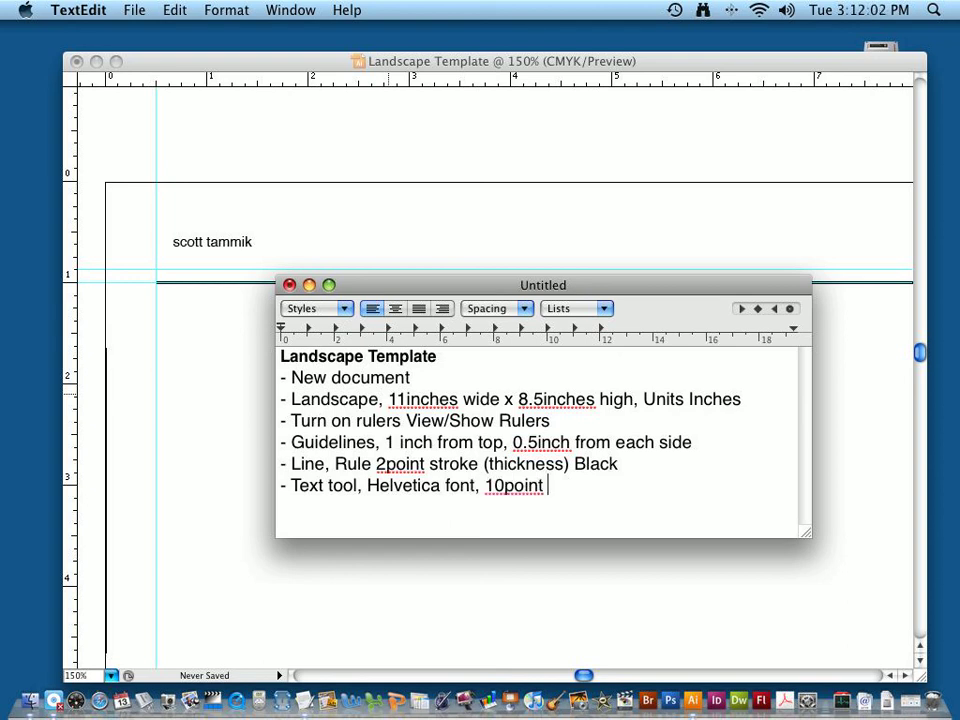
type("size, lack")
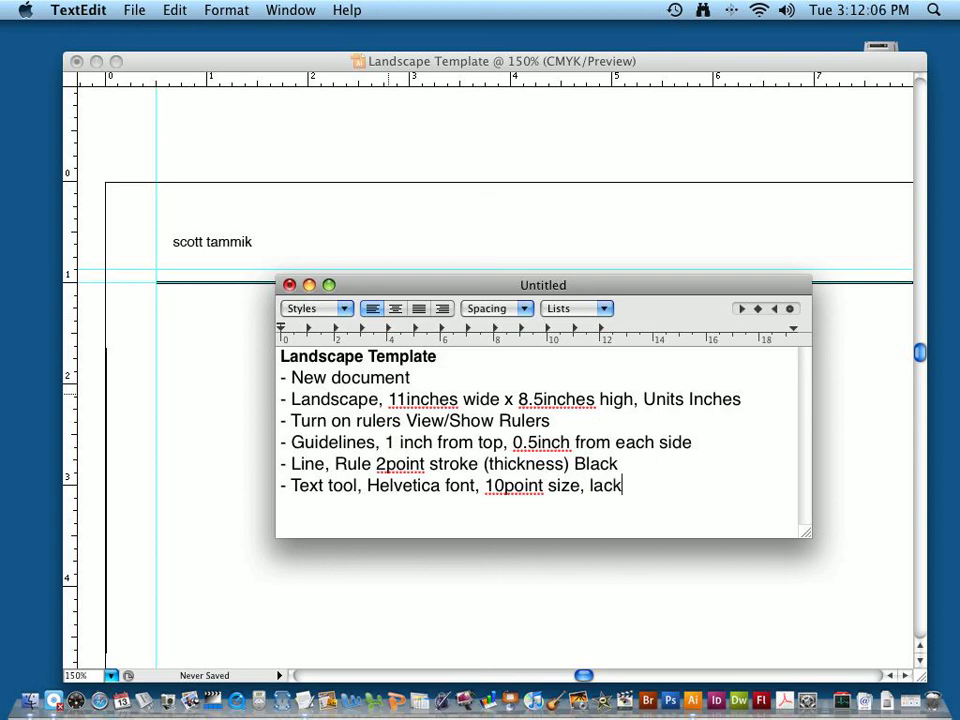
key("Left")
key("Left")
key("Left")
key("Left")
type("b")
key("Down")
Step: Add the note line "- Final guide 1/8inch from rule" at the end of the list
key("Return")
type("-")
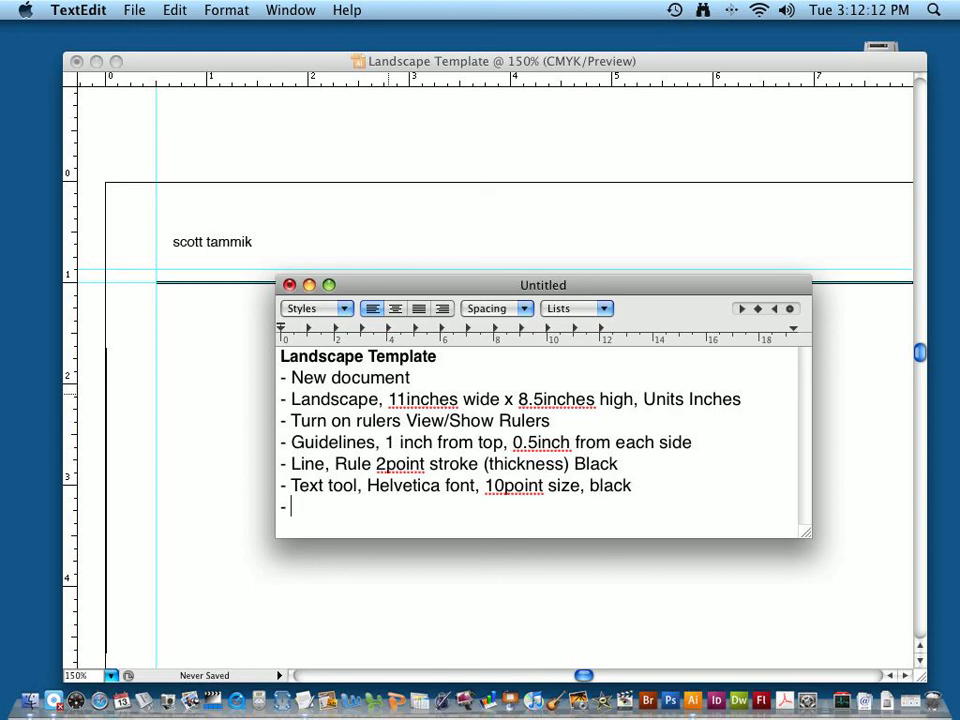
type(" Final guide 1")
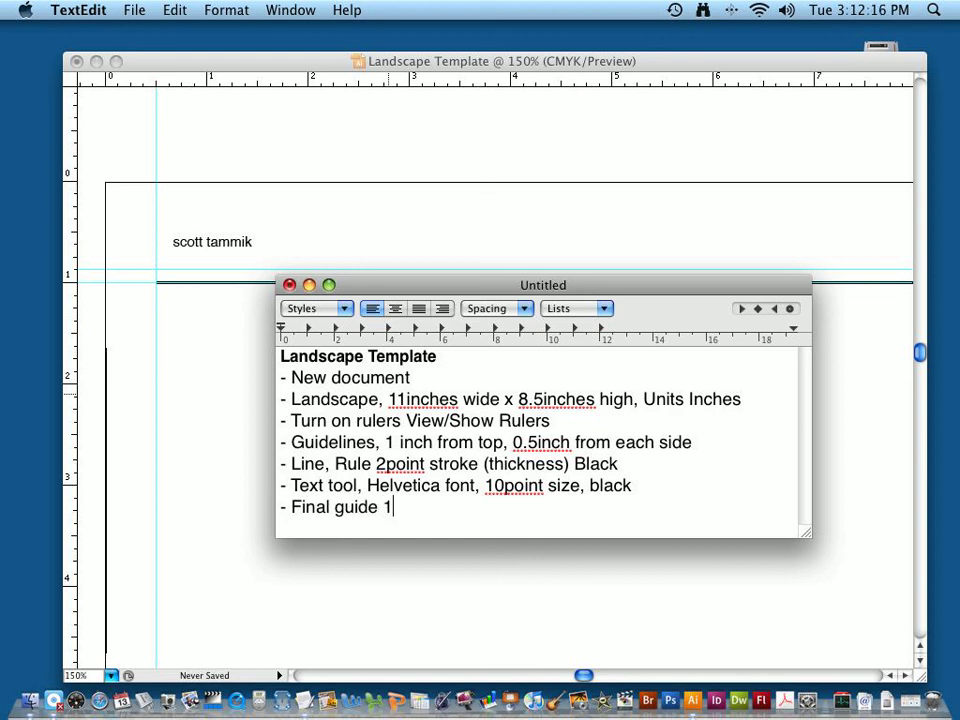
type("/8inch ")
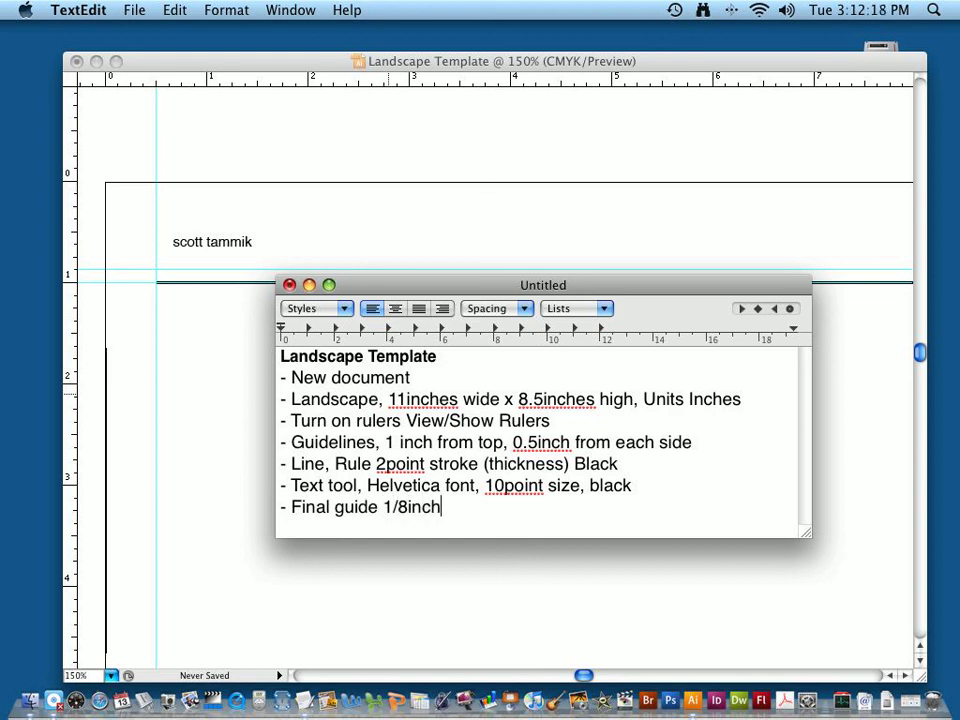
type("from rule")
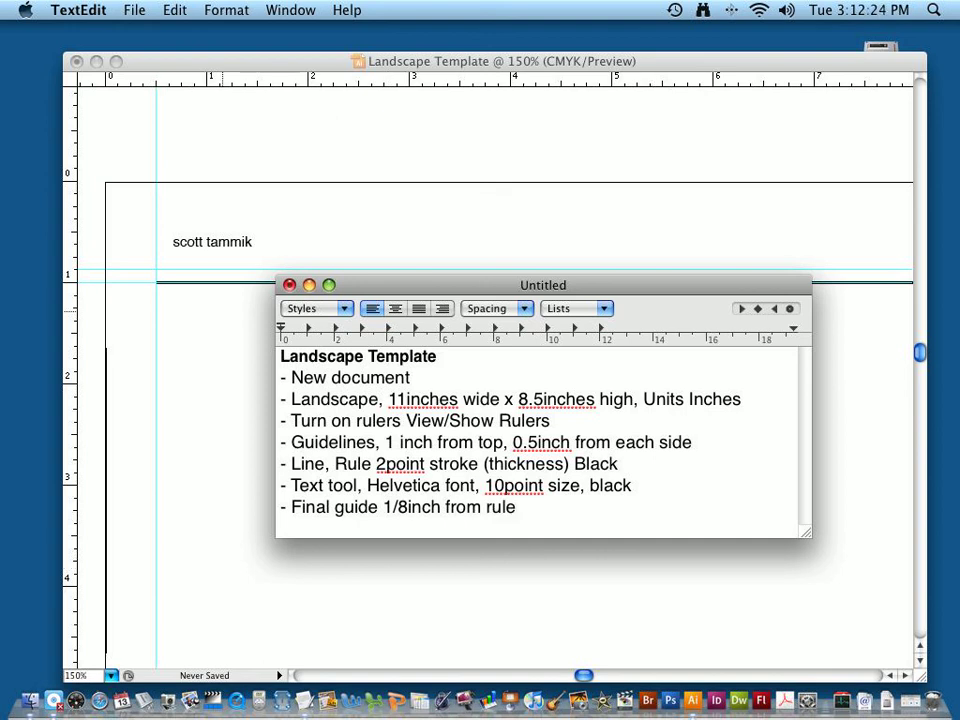
Step: Switch to Illustrator and move the name text so its baseline start snaps to the intersection of the left margin guide and the upper guide
key("super+Tab")
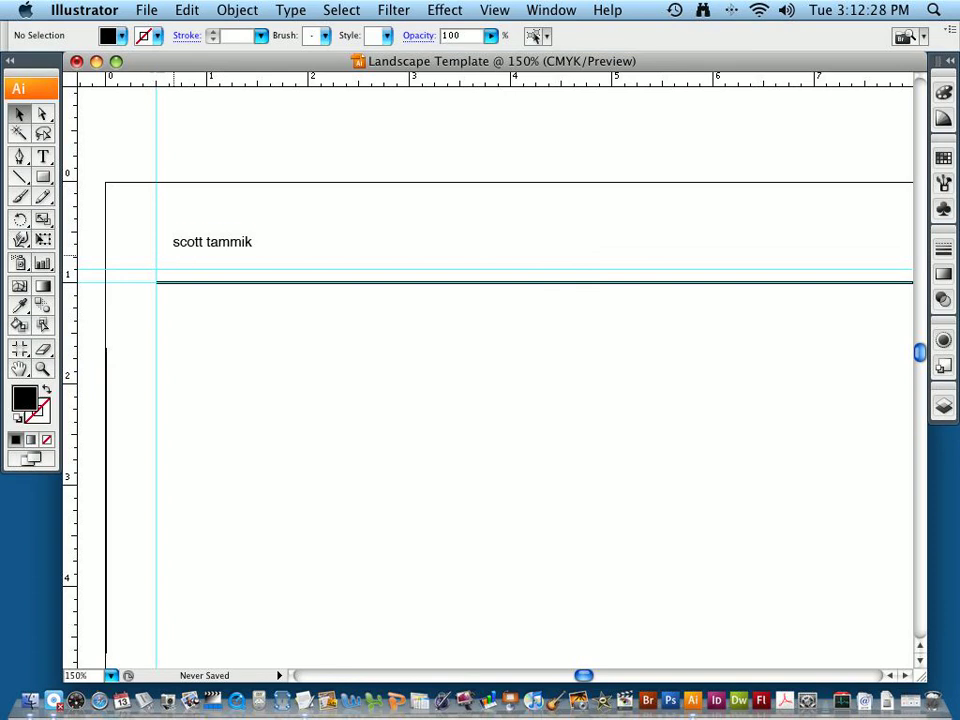
key("super+space")
left_click_drag(290, 208, 121, 346)
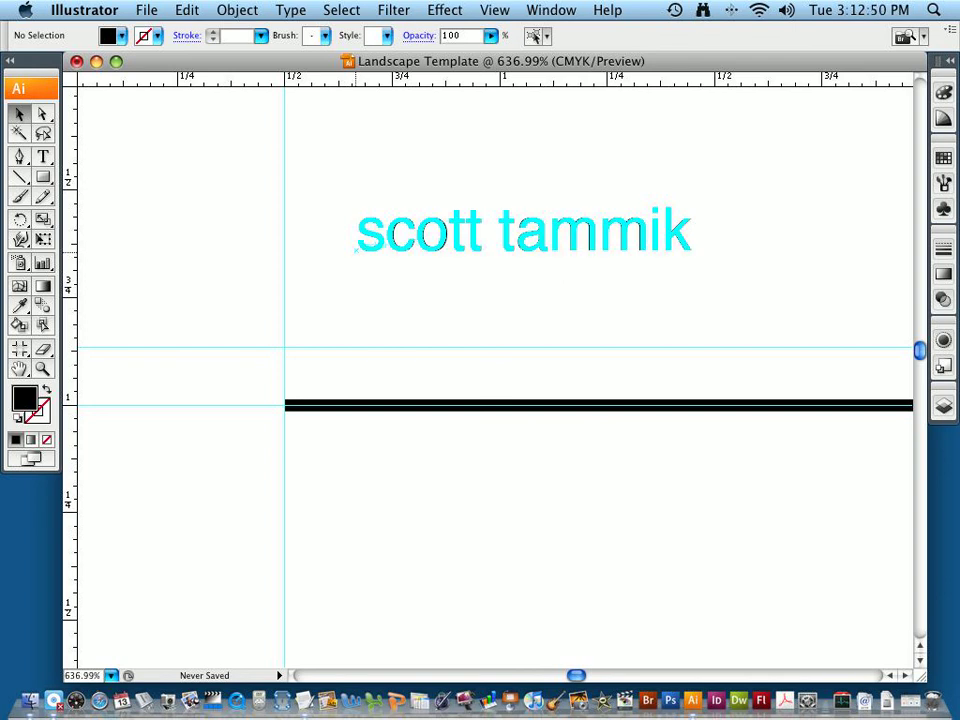
left_click_drag(355, 252, 286, 347)
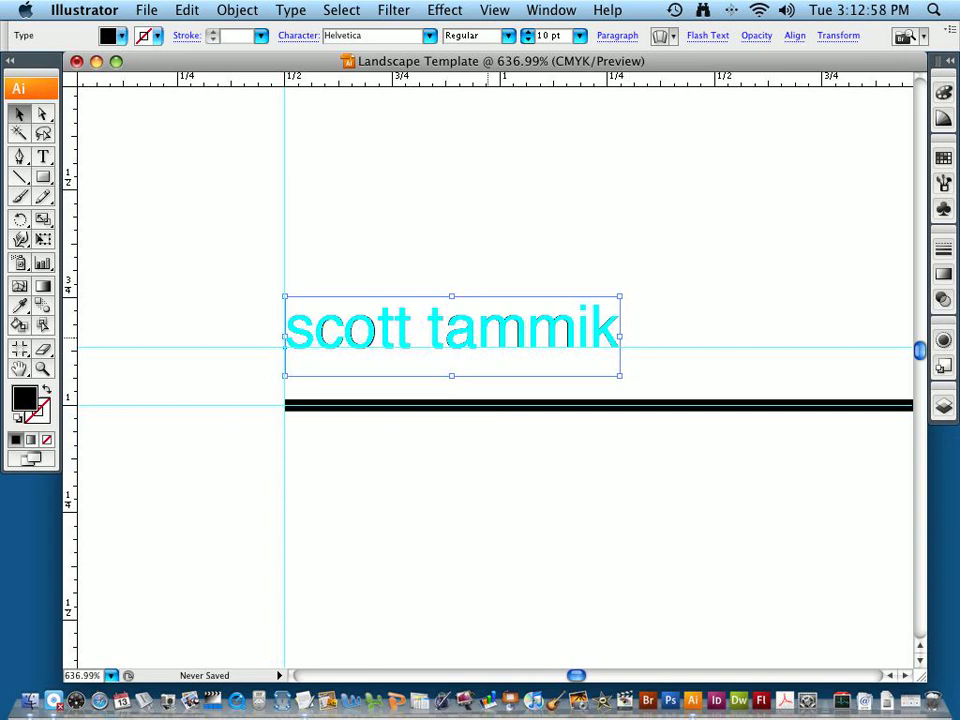
Step: Move the "document title" text so its baseline sits on the upper guide and its end meets the right margin guide
key("space")
left_click_drag(757, 283, 200, 290)
left_click_drag(750, 285, 150, 255)
left_click_drag(760, 250, 116, 266)
left_click_drag(814, 194, 130, 257)
left_click_drag(800, 225, 90, 225)
left_click_drag(857, 301, 281, 245)
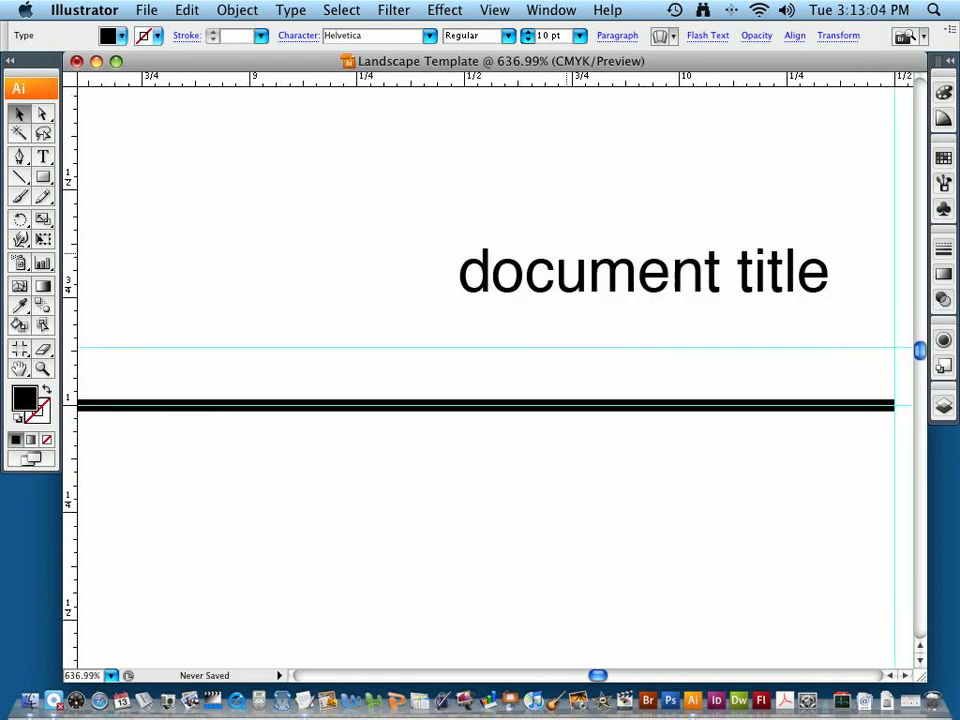
left_click_drag(770, 262, 438, 262)
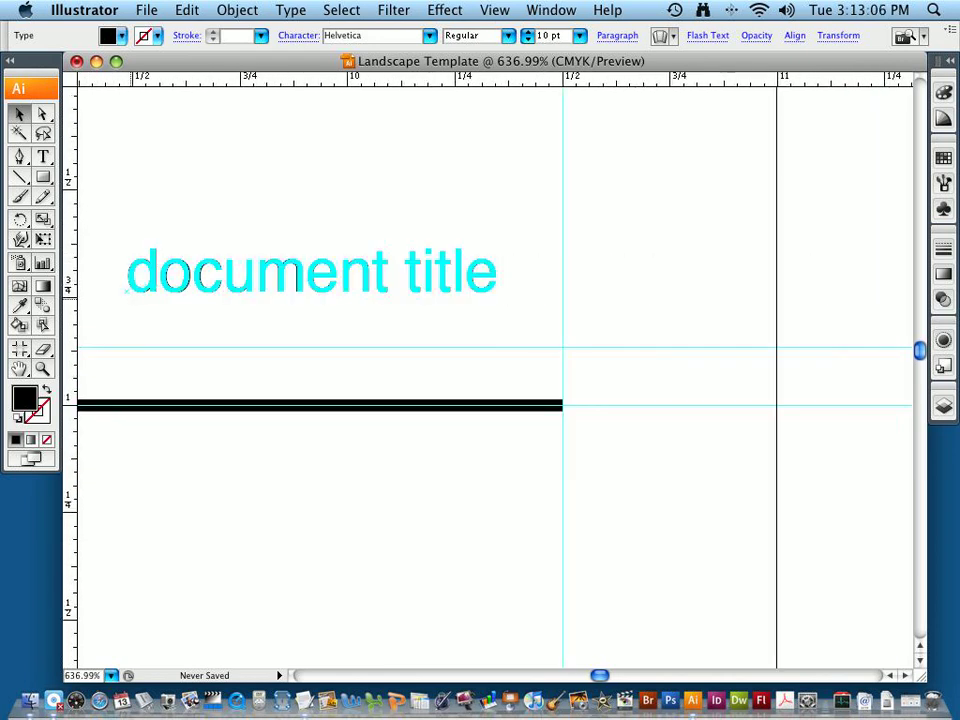
left_click_drag(130, 271, 190, 346)
left_click(208, 258)
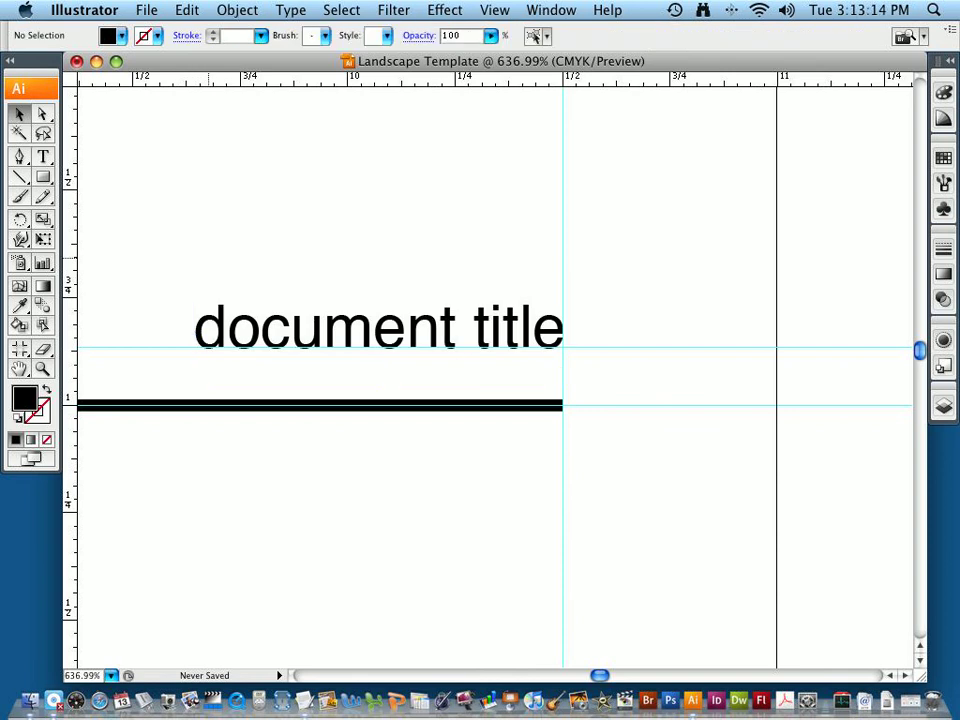
Step: Start saving the document as an Illustrator Template (ait), with the Documents folder as the location
key("super+0")
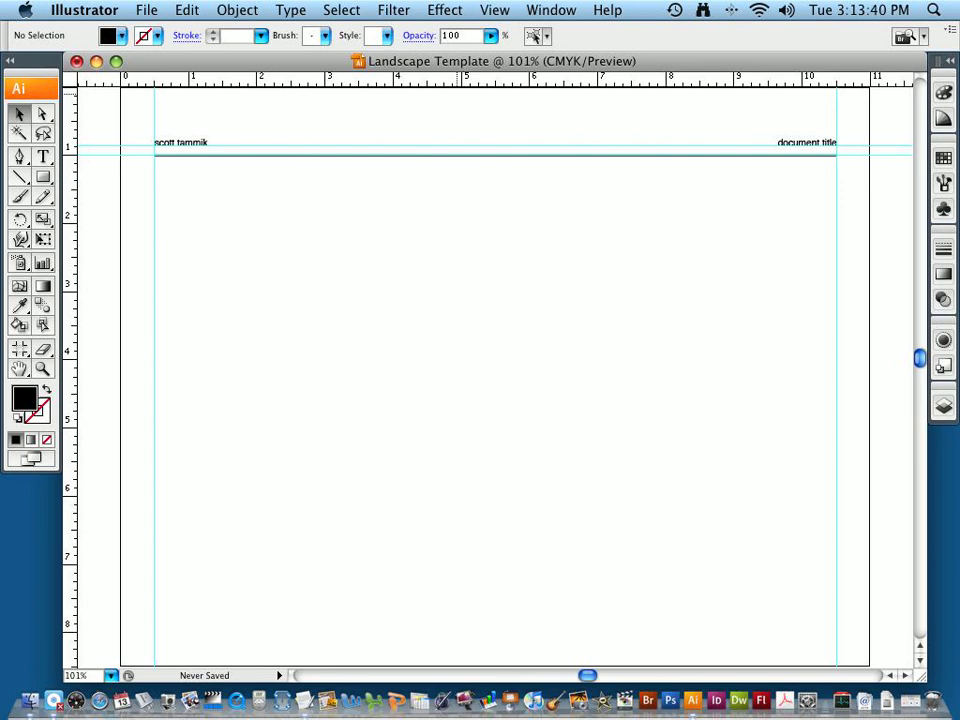
left_click(147, 10)
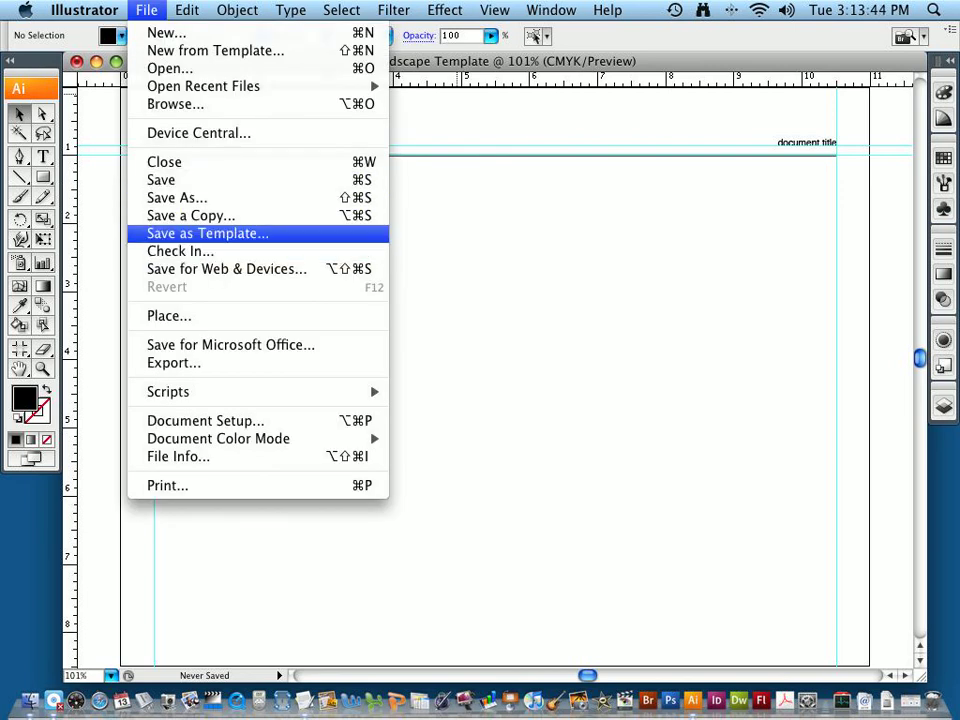
left_click(207, 233)
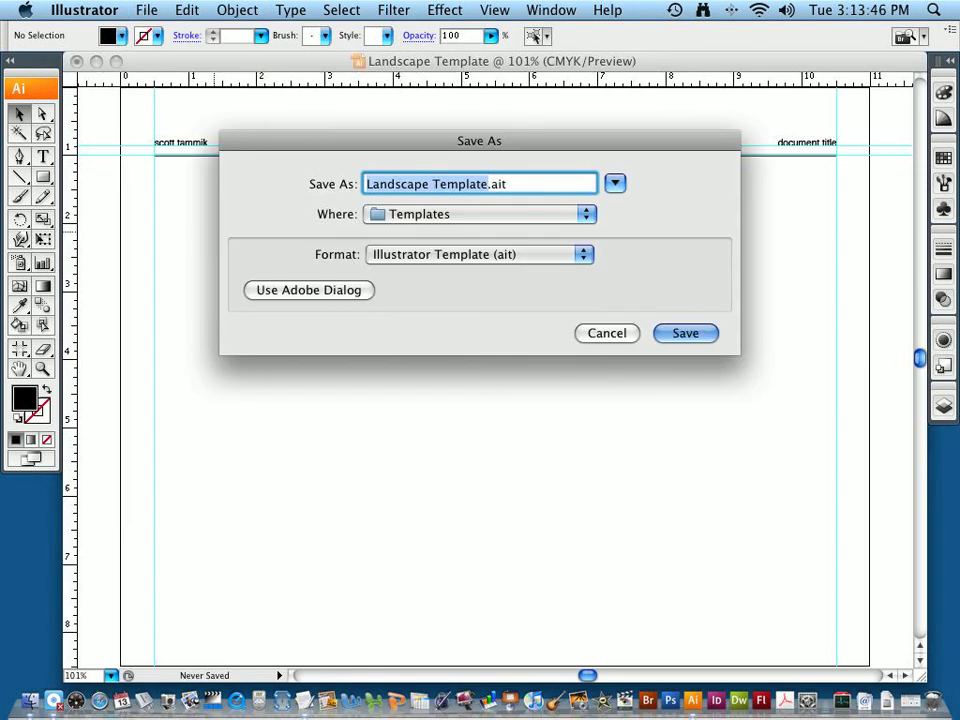
left_click(480, 214)
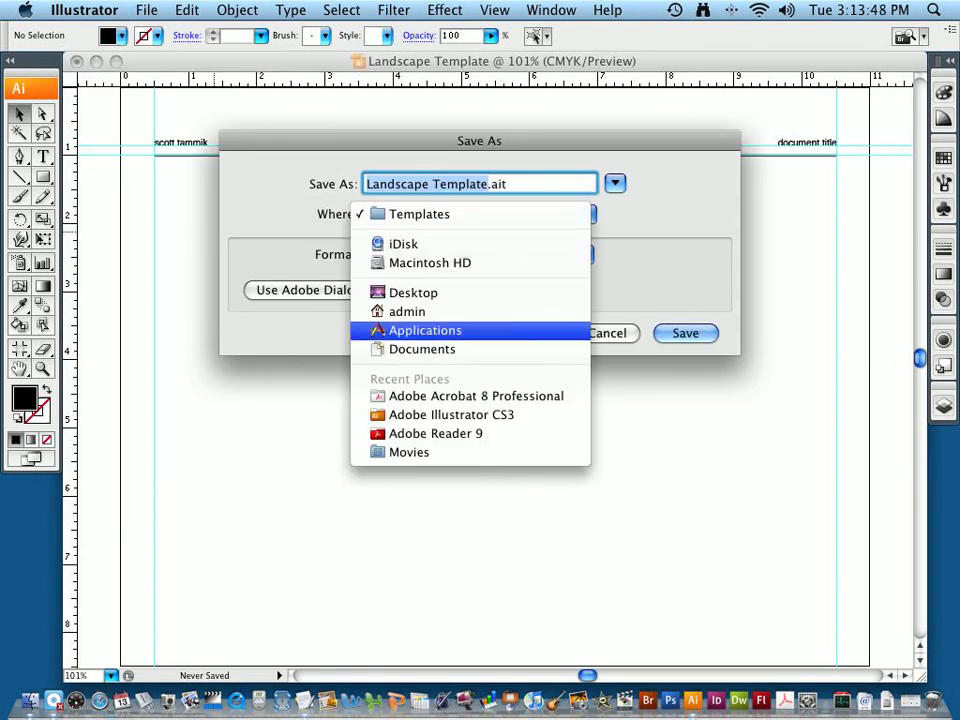
left_click(422, 349)
left_click(615, 183)
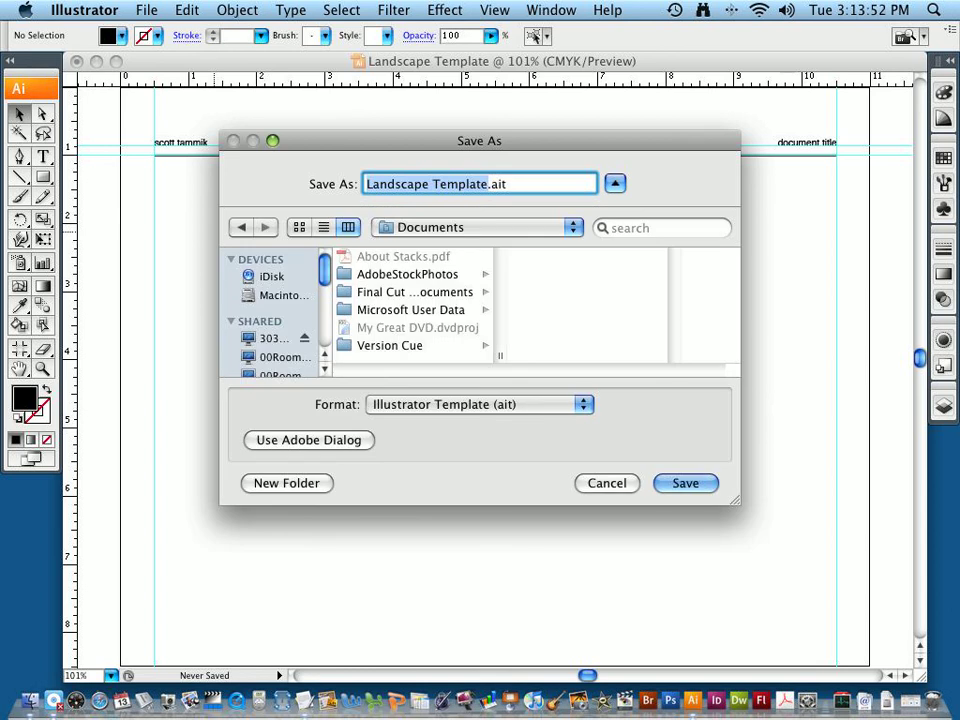
Step: Create a folder with the teacher's name inside Documents and save the template there as Landscape Template.ait
left_click(287, 483)
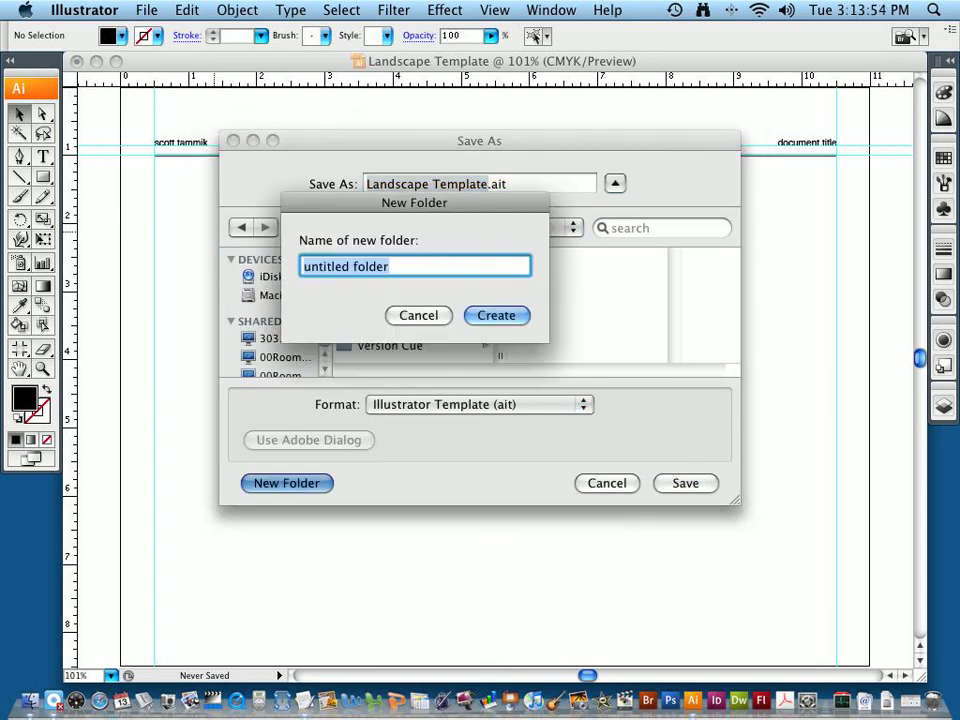
type("Mr. Ta")
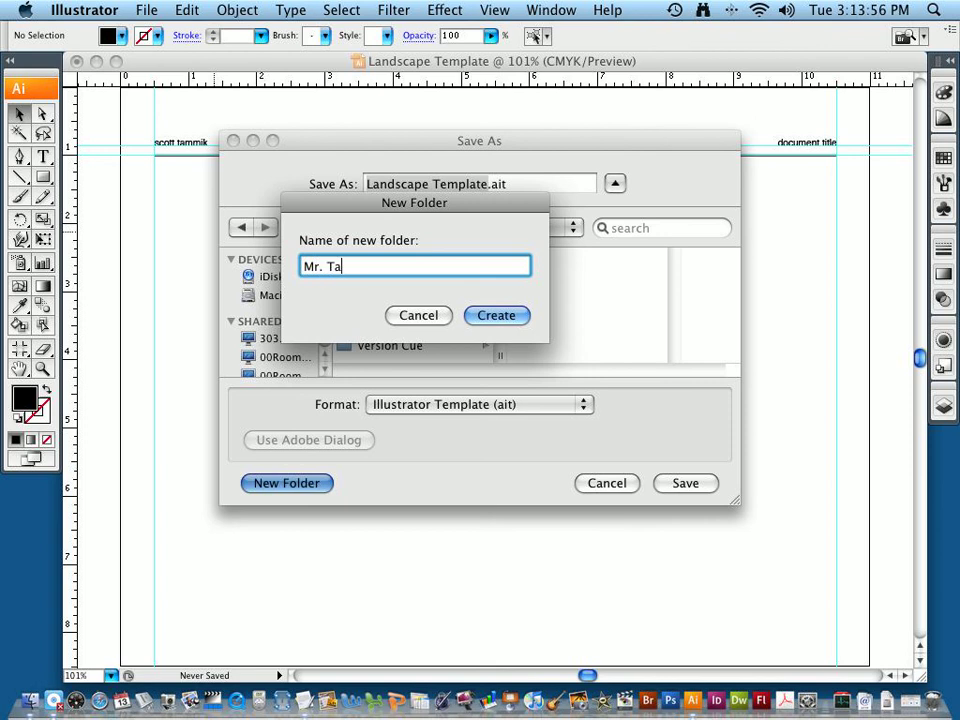
type("mmik")
key("Return")
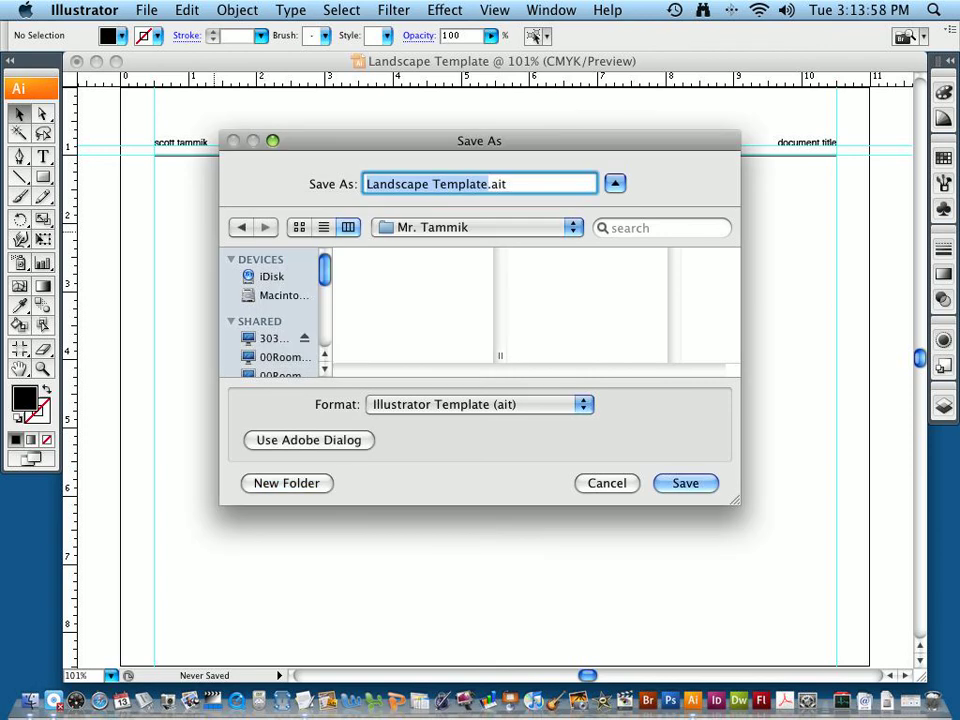
left_click(507, 184)
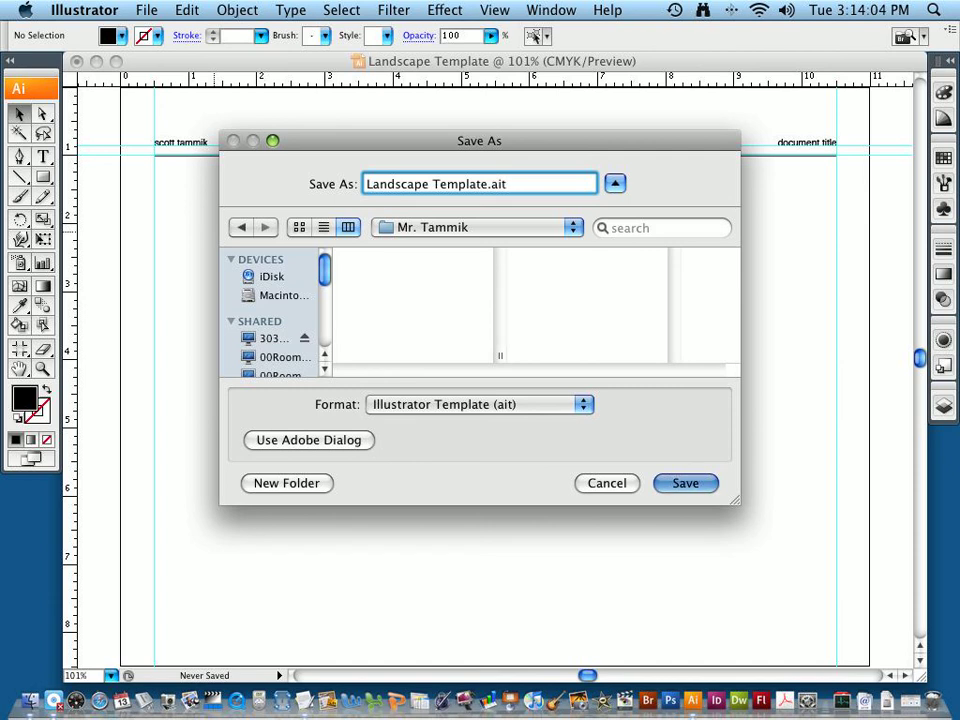
key("Return")
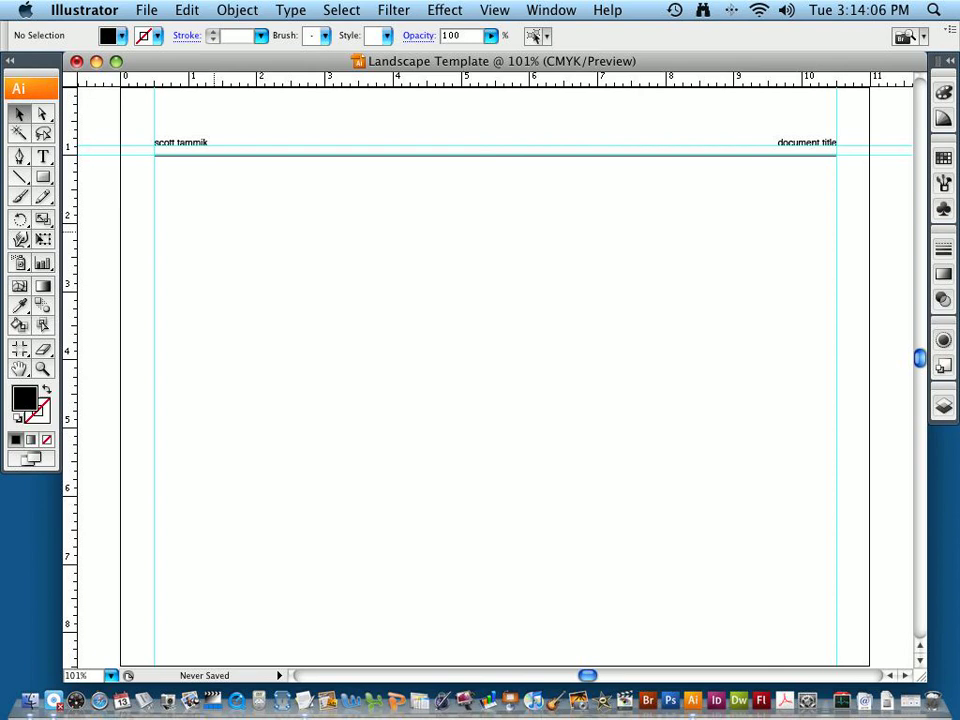
Step: Close the saved template and start a new document from the recent item Landscape Template.ait
key("super+w")
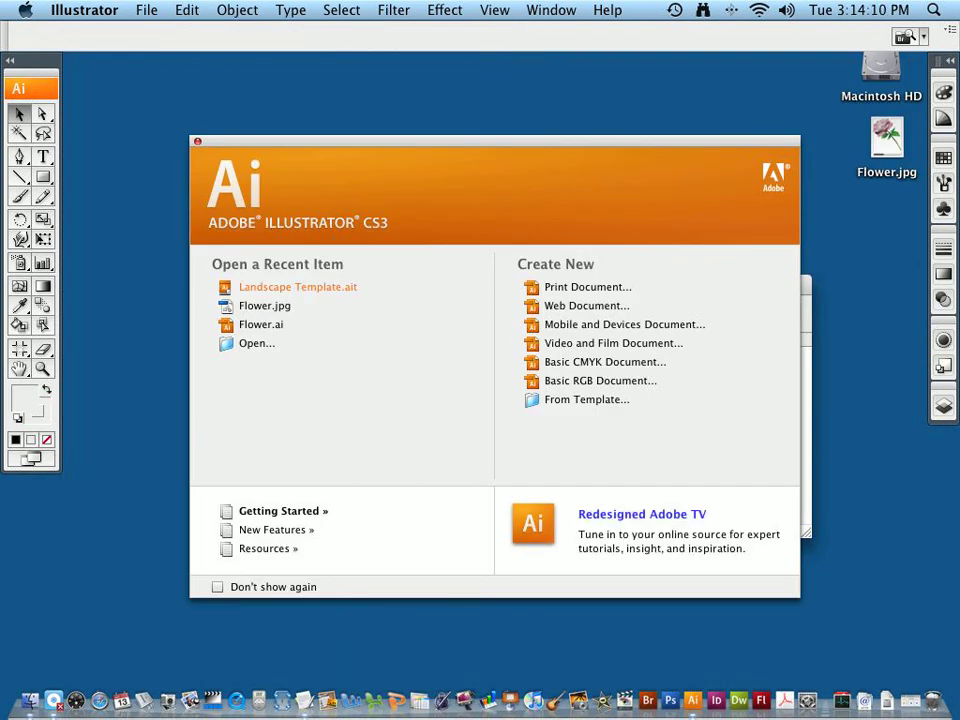
left_click(262, 290)
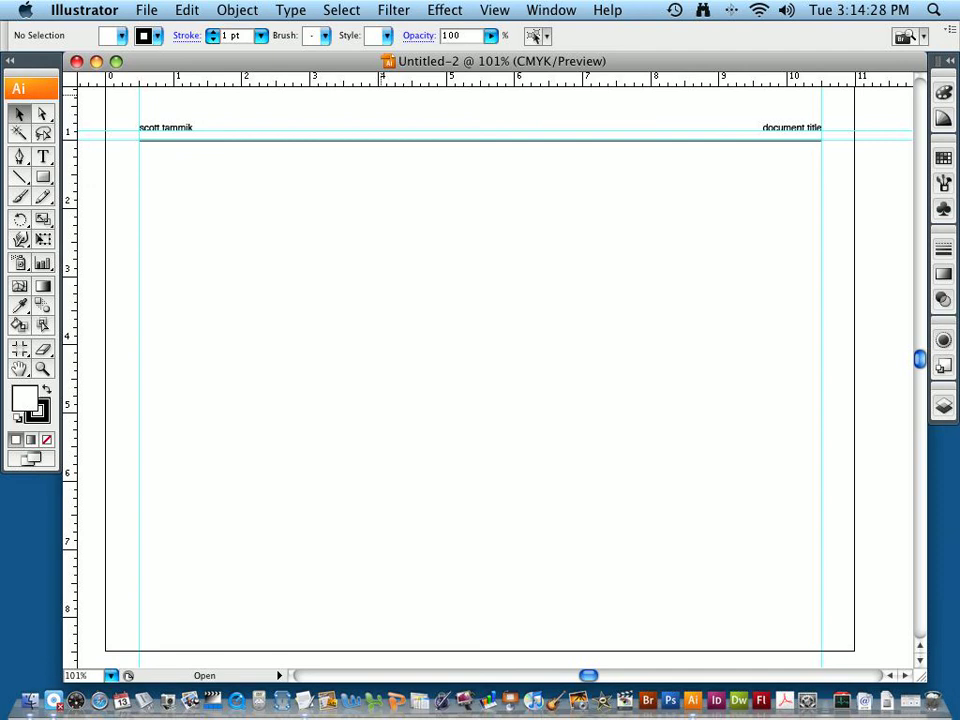
key("super+n")
key("Escape")
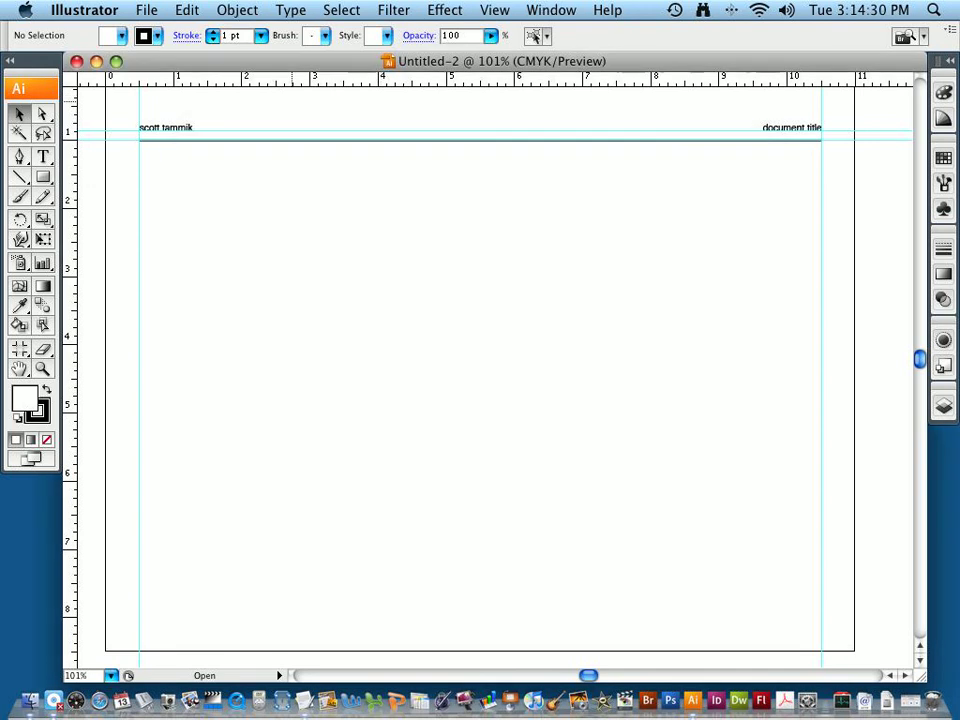
Step: Open another document from the recent file Landscape Template.ait and move its window so the whole page width shows
left_click(147, 10)
mouse_move(204, 87)
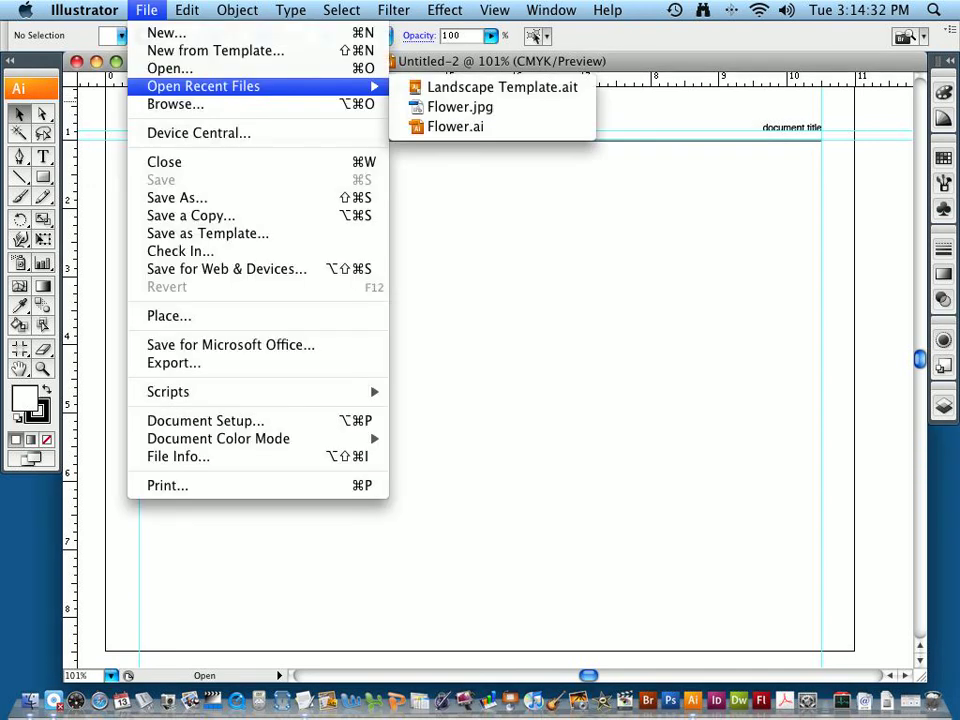
left_click(502, 87)
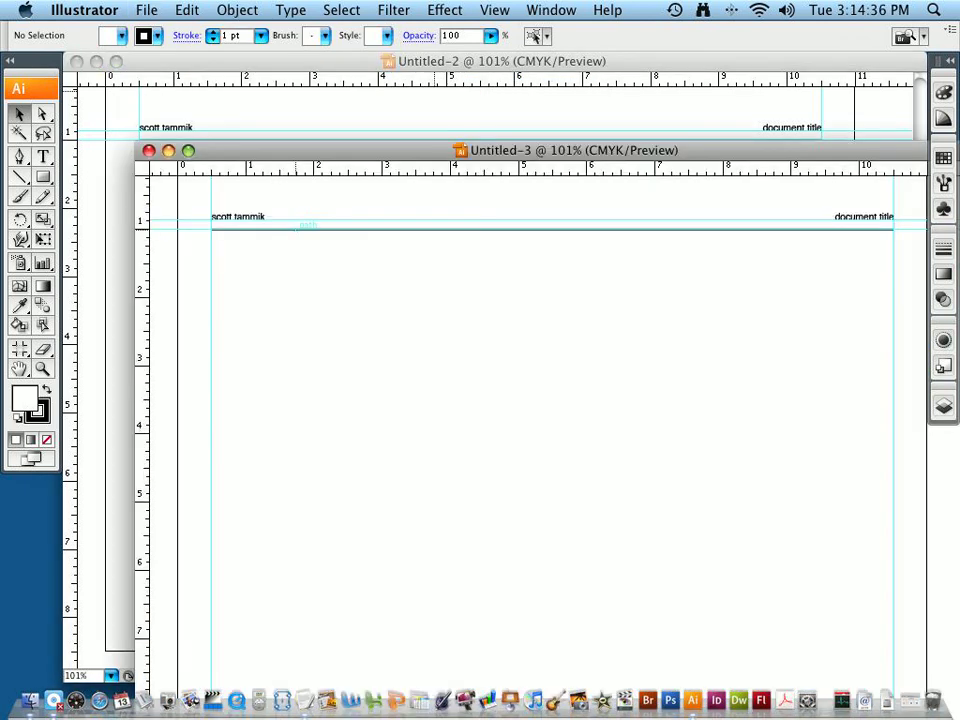
left_click_drag(328, 150, 258, 77)
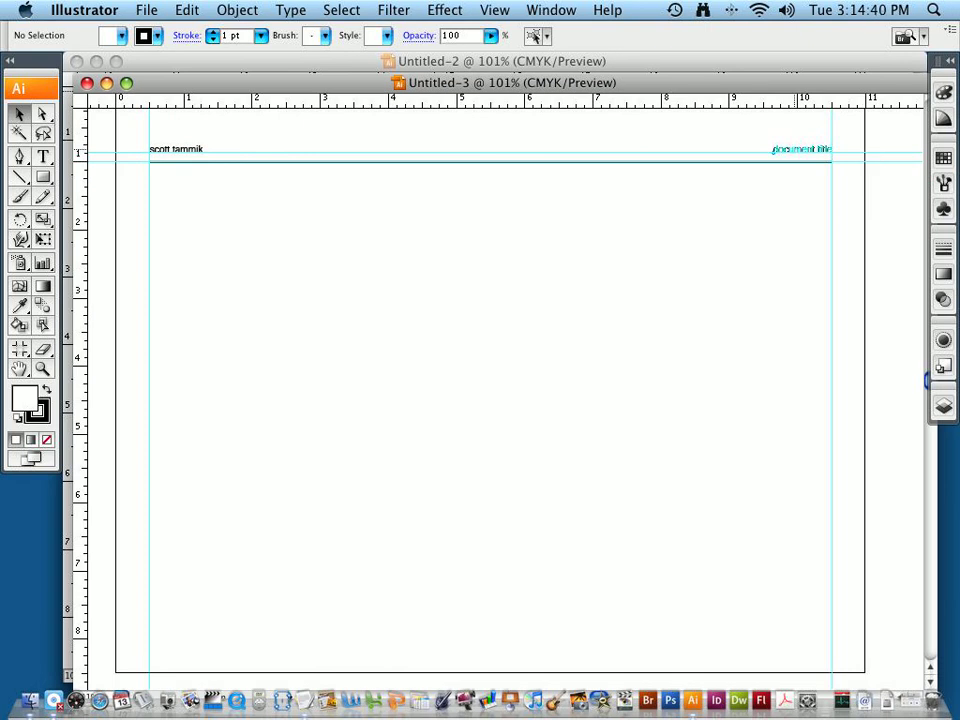
Step: Replace the "document title" text with "working drawing" and shift it so it ends at the right margin guide
double_click(793, 150)
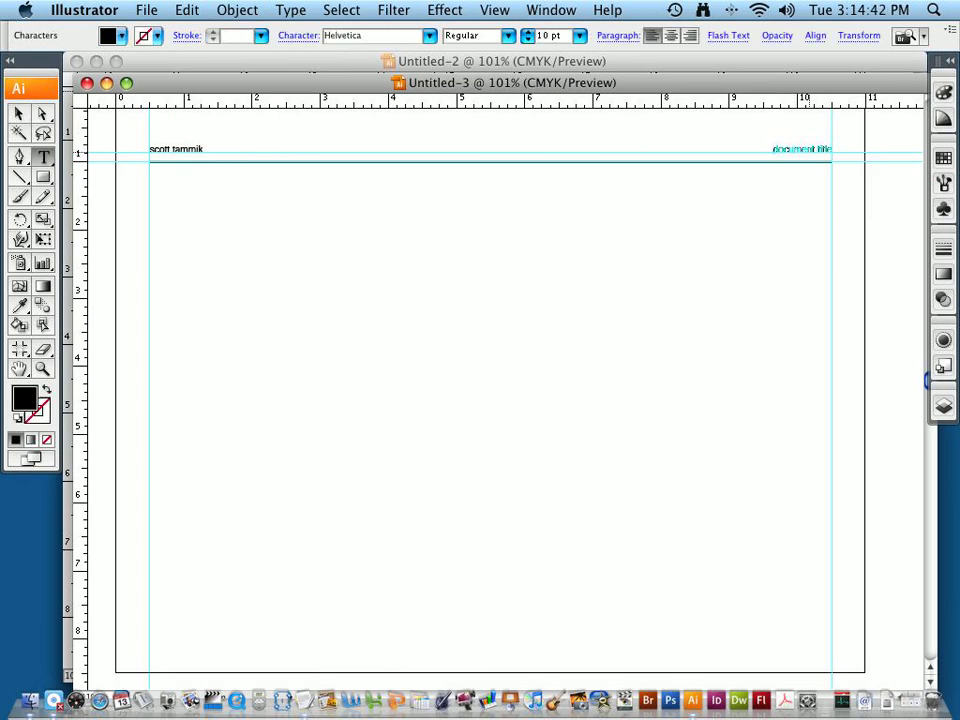
triple_click(793, 150)
type("working drawing")
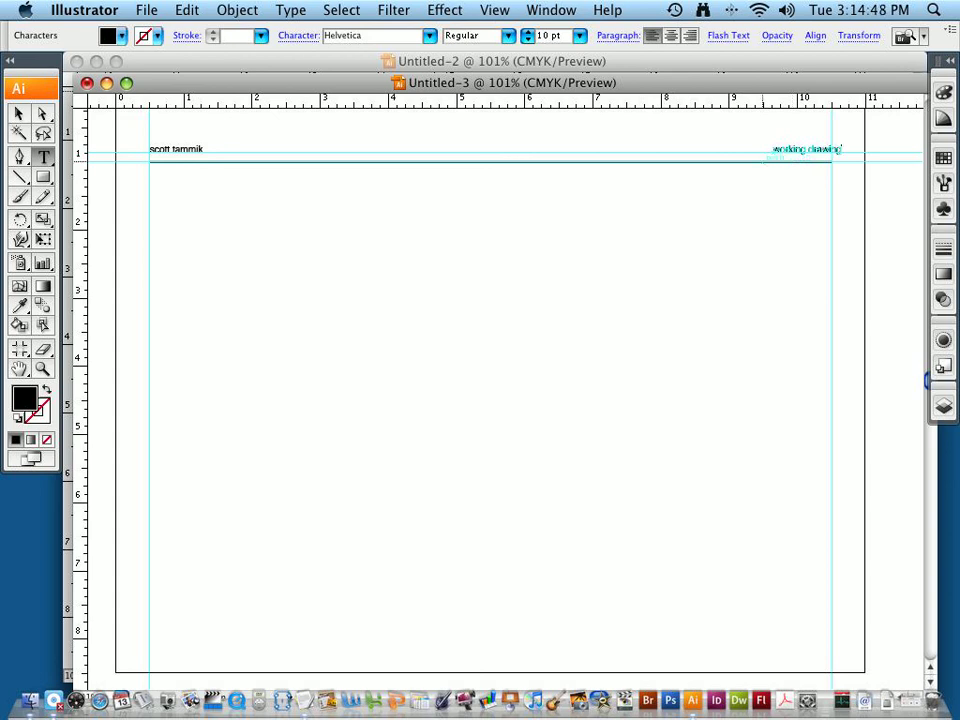
key("Escape")
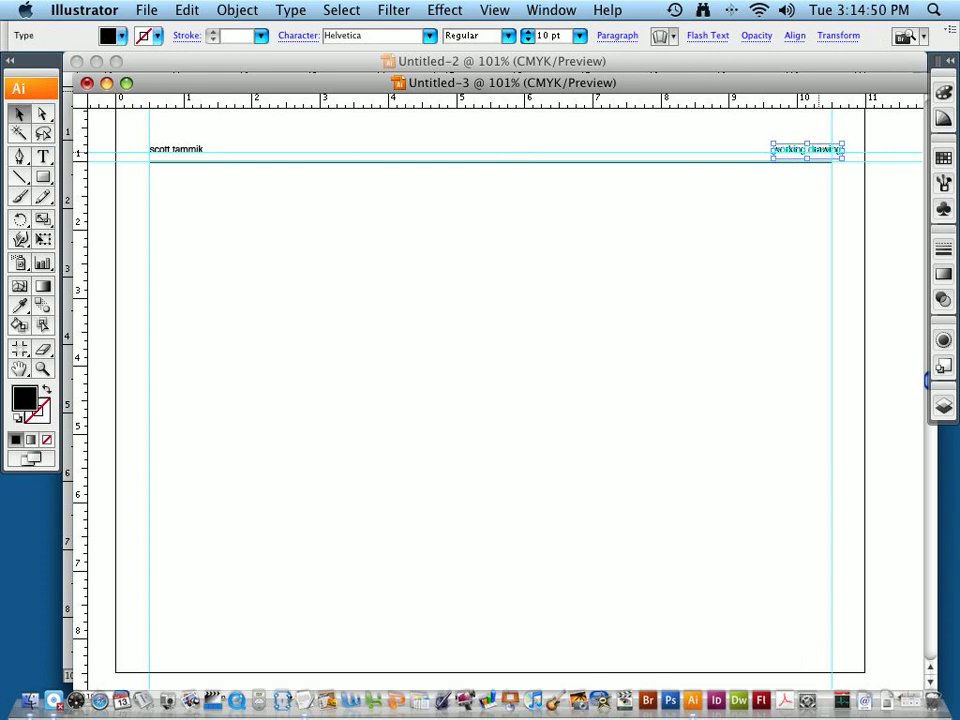
left_click_drag(818, 149, 808, 149)
left_click(661, 232)
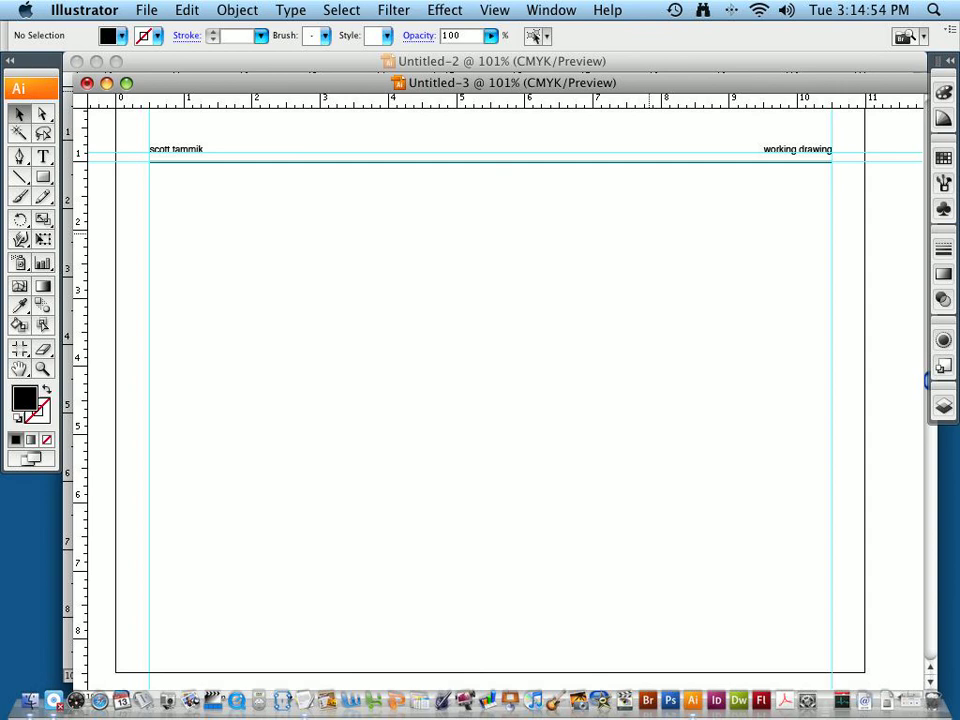